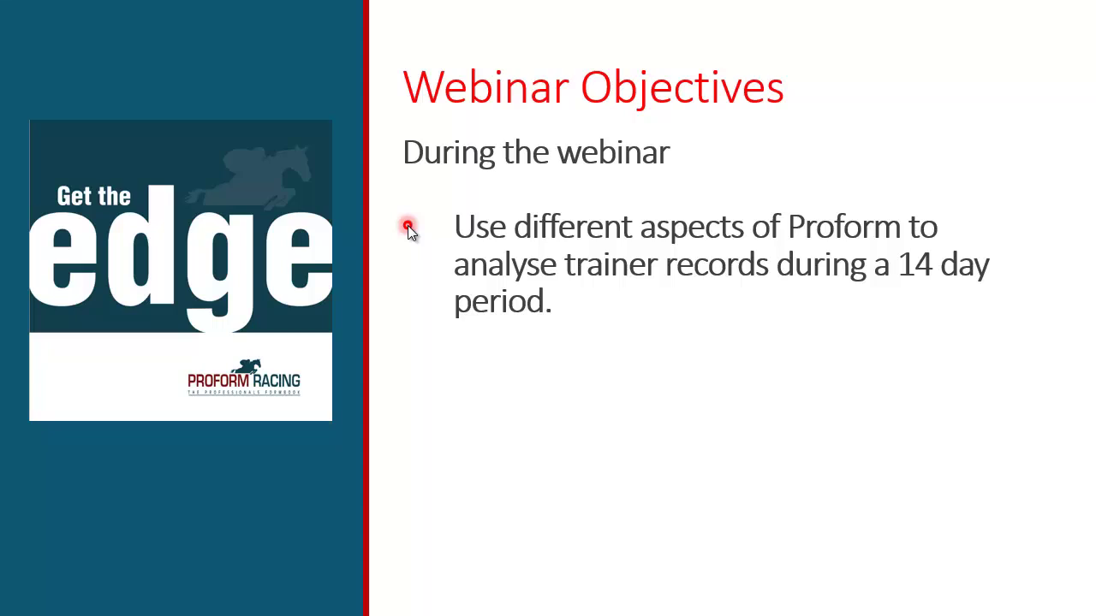
{"action": "key", "text": "Right"}
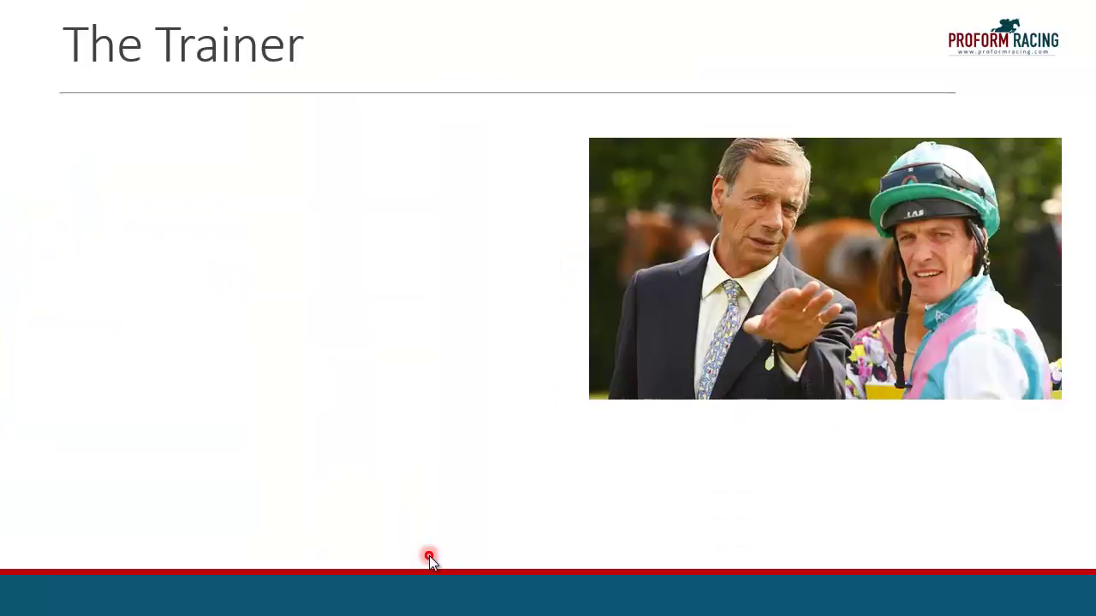
{"action": "left_click", "coordinate": [49, 192]}
{"action": "left_click", "coordinate": [29, 198]}
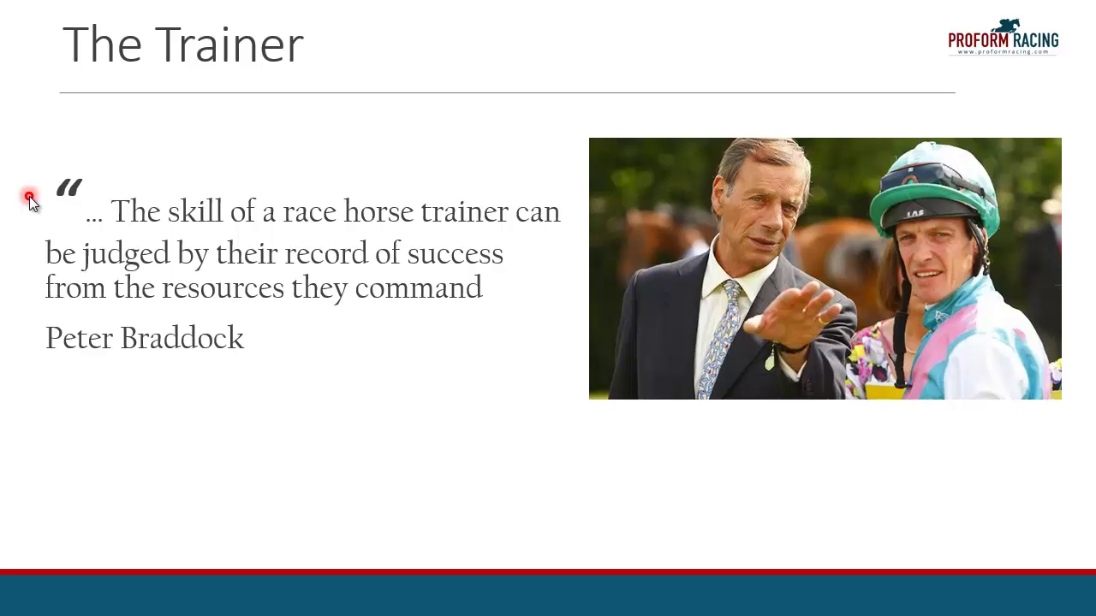
{"action": "key", "text": "Right"}
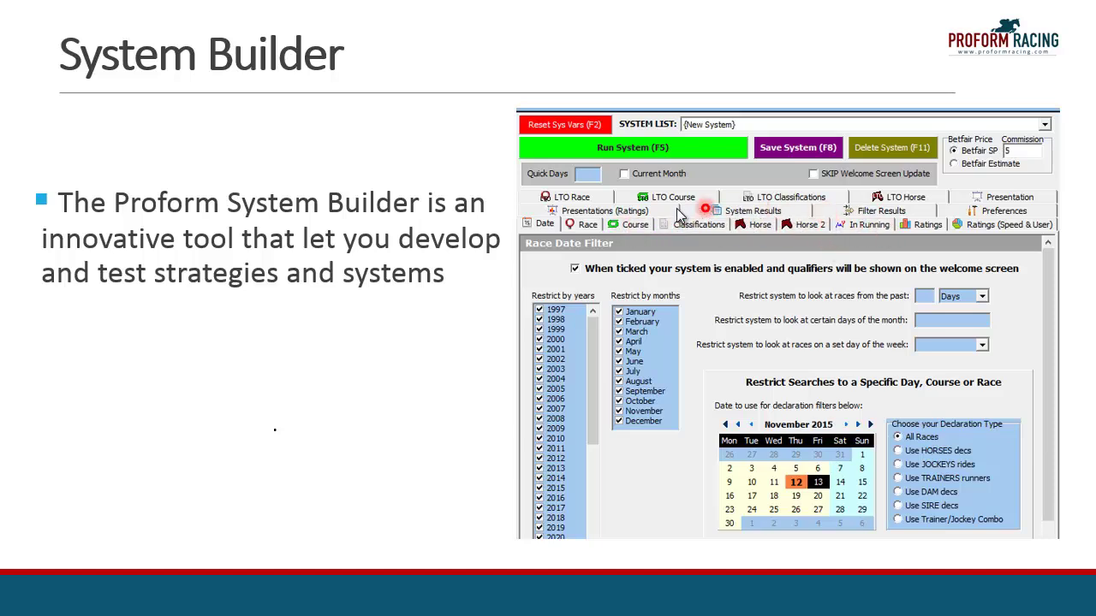
{"action": "left_click", "coordinate": [429, 341]}
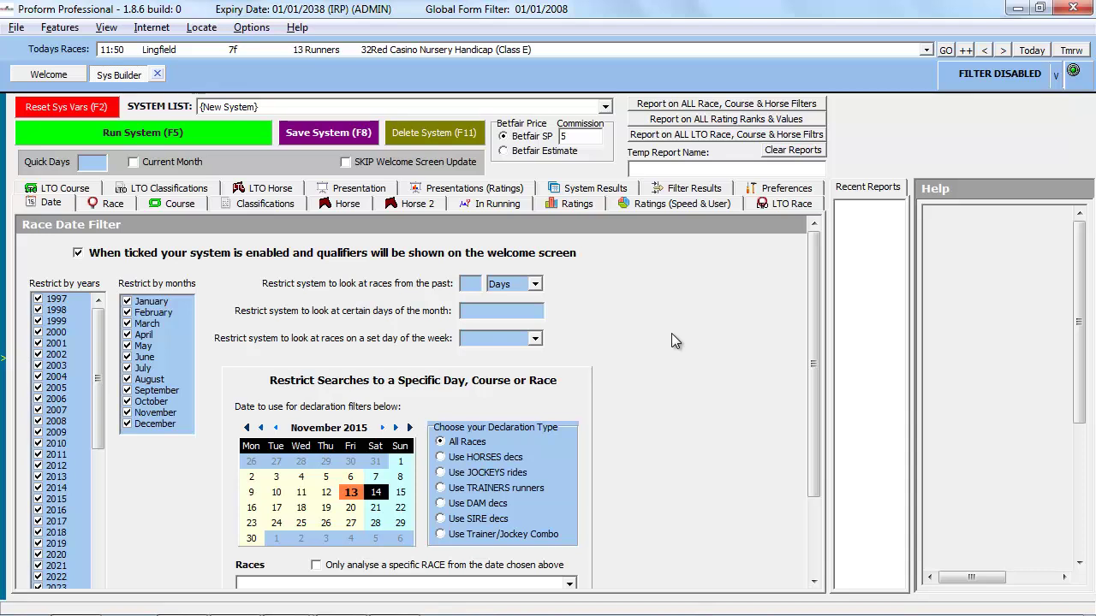
Open the System Builder and look through its Date, Race, Course and Classifications filters.
{"action": "left_click", "coordinate": [66, 31]}
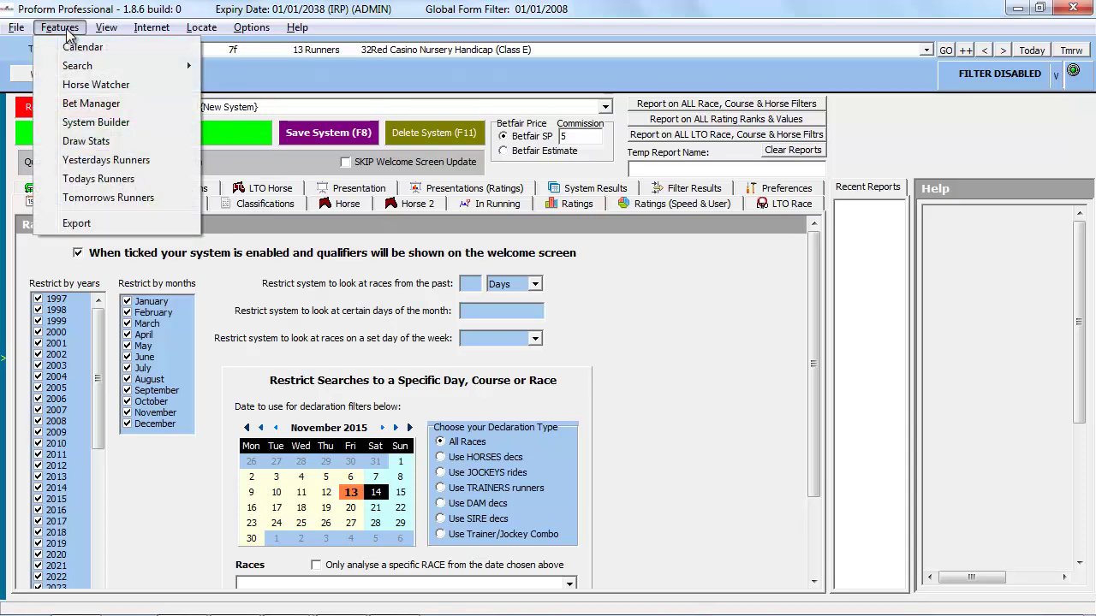
{"action": "left_click", "coordinate": [96, 122]}
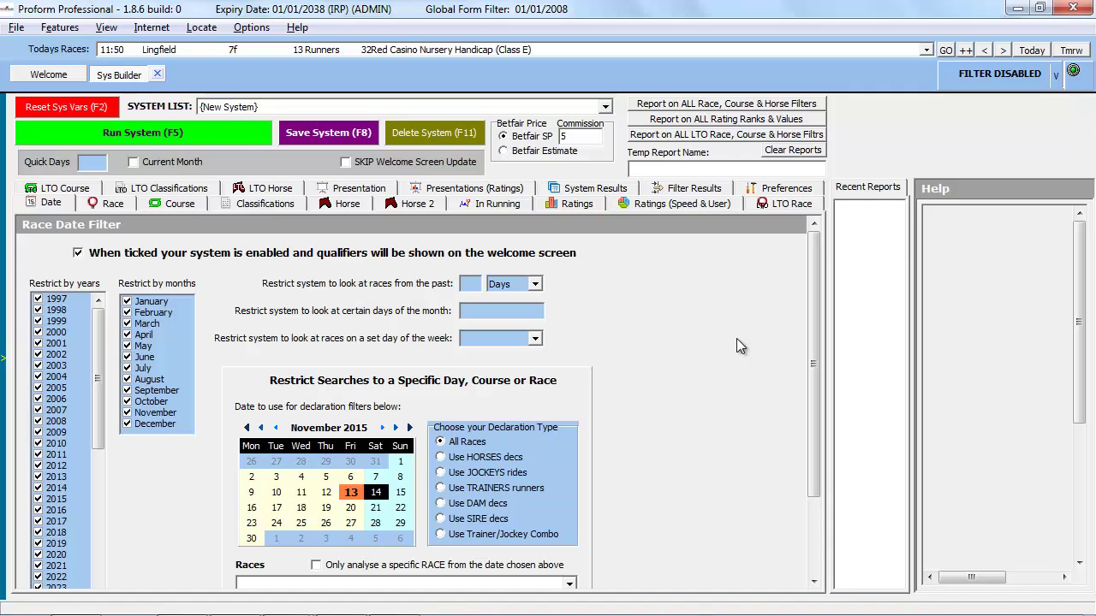
{"action": "left_click", "coordinate": [83, 205]}
{"action": "left_click", "coordinate": [154, 205]}
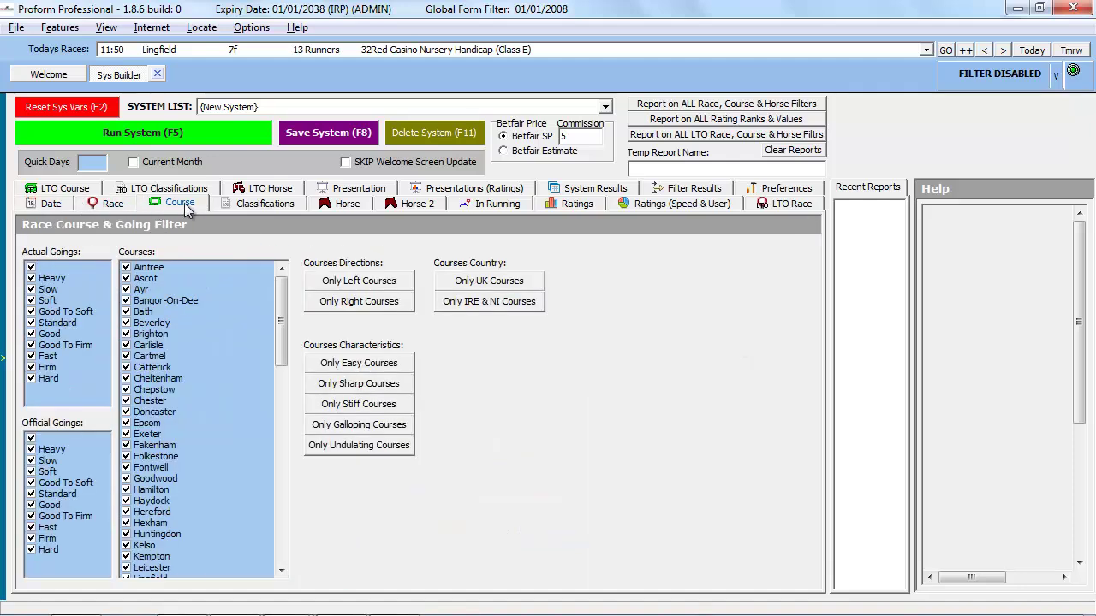
{"action": "left_click", "coordinate": [241, 208]}
{"action": "left_click", "coordinate": [116, 210]}
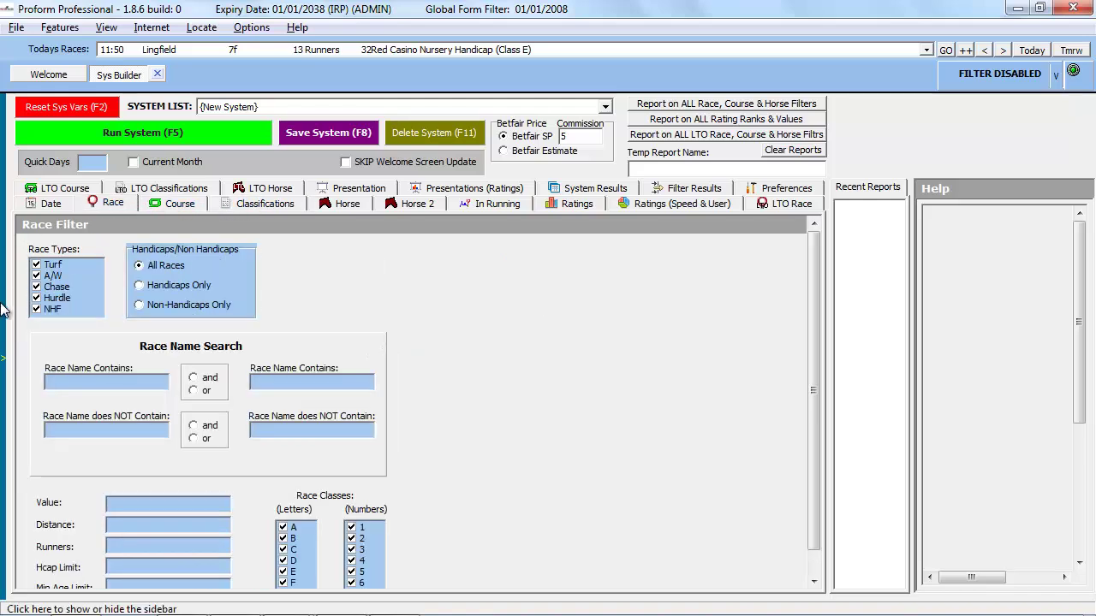
{"action": "left_click", "coordinate": [47, 204]}
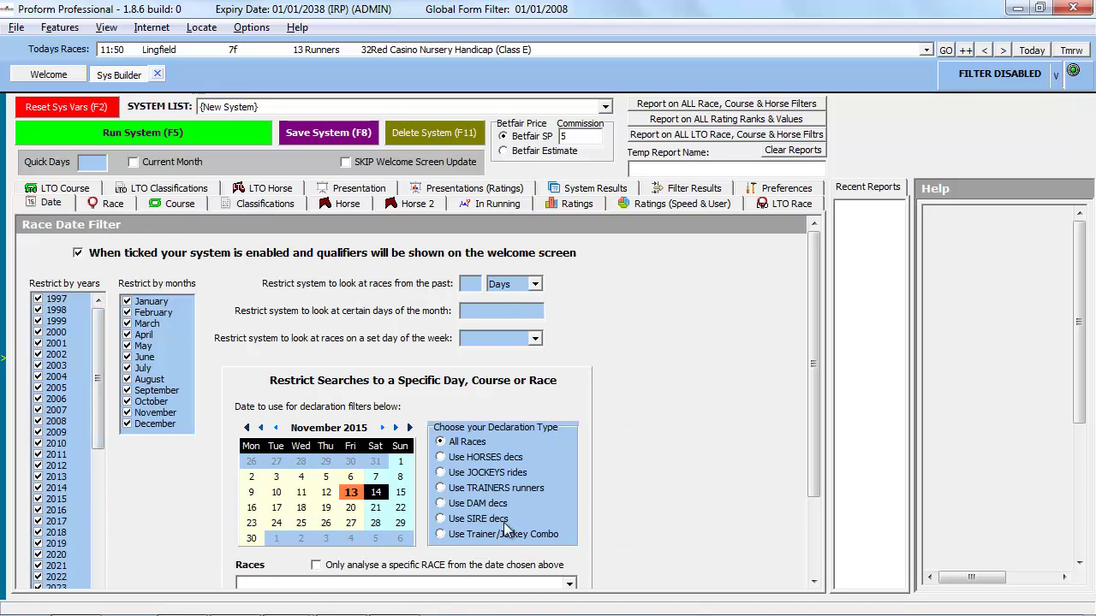
{"action": "left_click", "coordinate": [105, 203]}
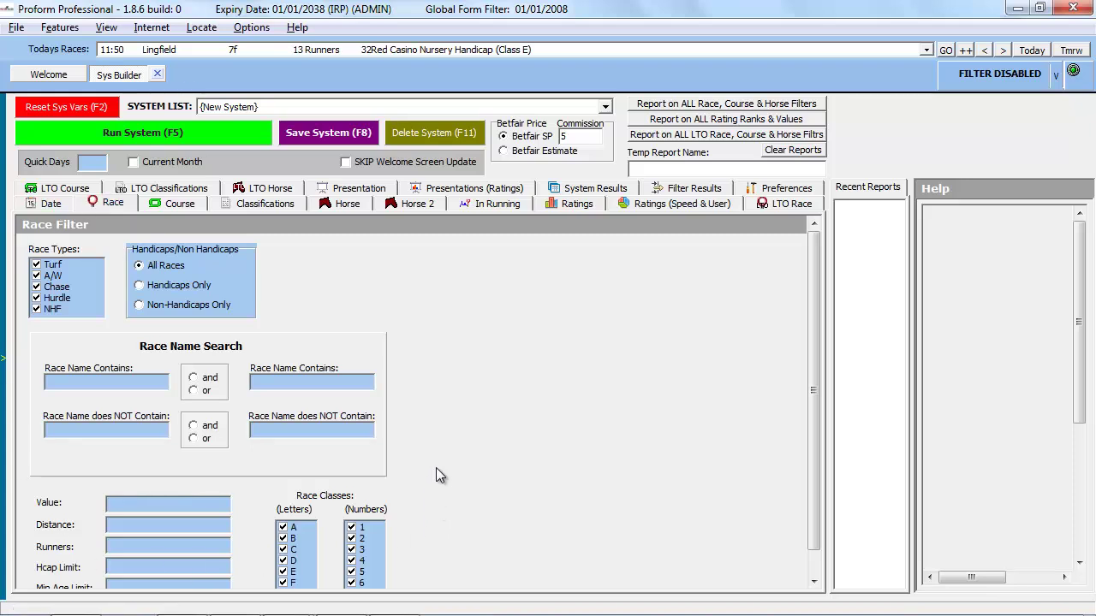
{"action": "left_click", "coordinate": [172, 202]}
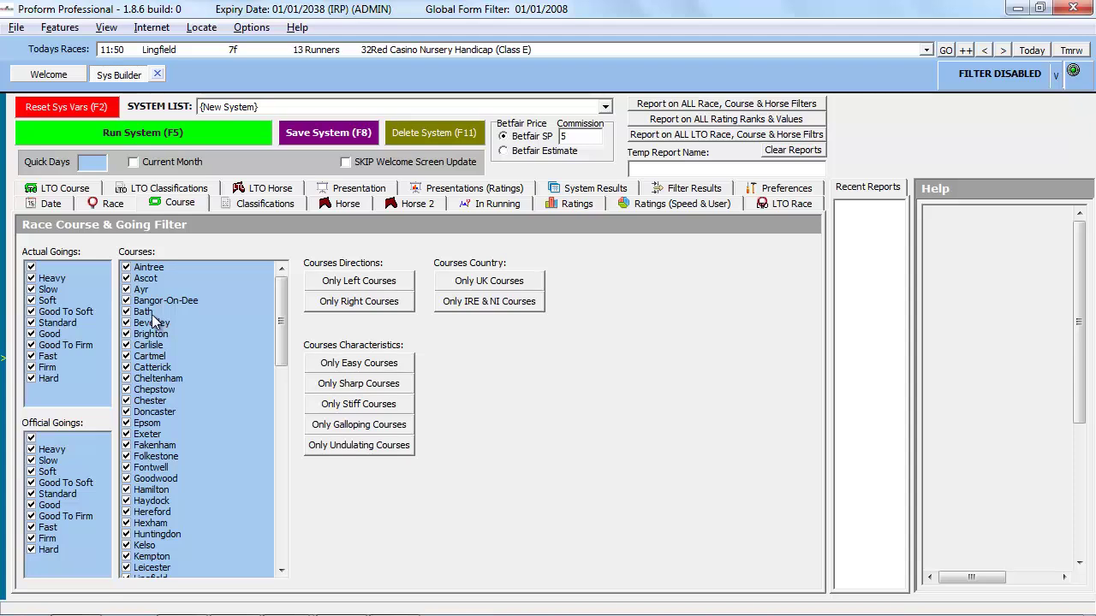
Restrict the system's date filter to races from the past 14 days.
{"action": "left_click", "coordinate": [47, 207]}
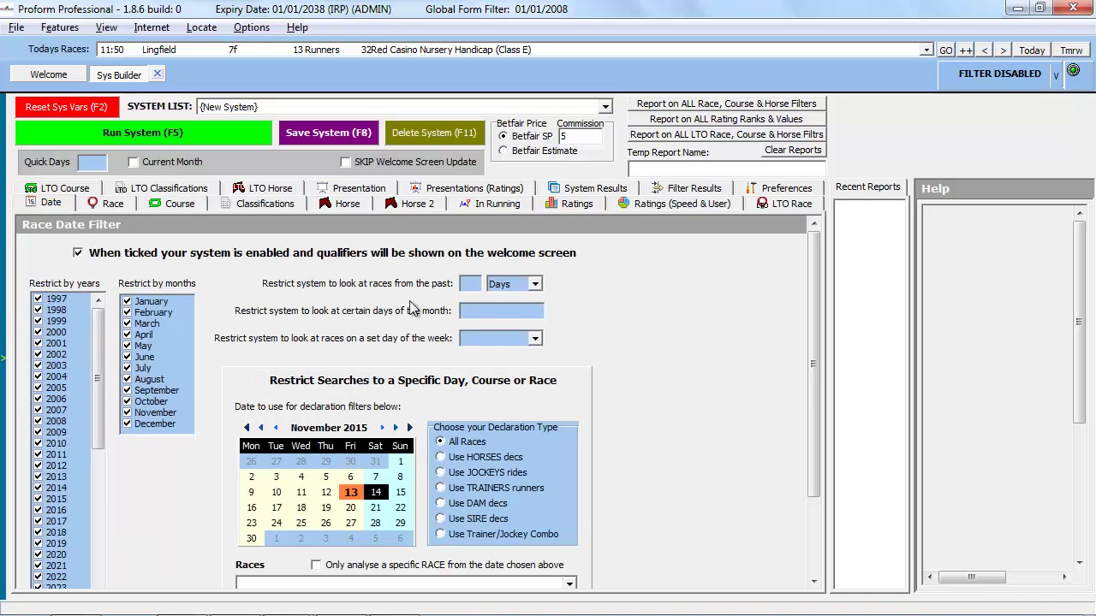
{"action": "left_click", "coordinate": [463, 285]}
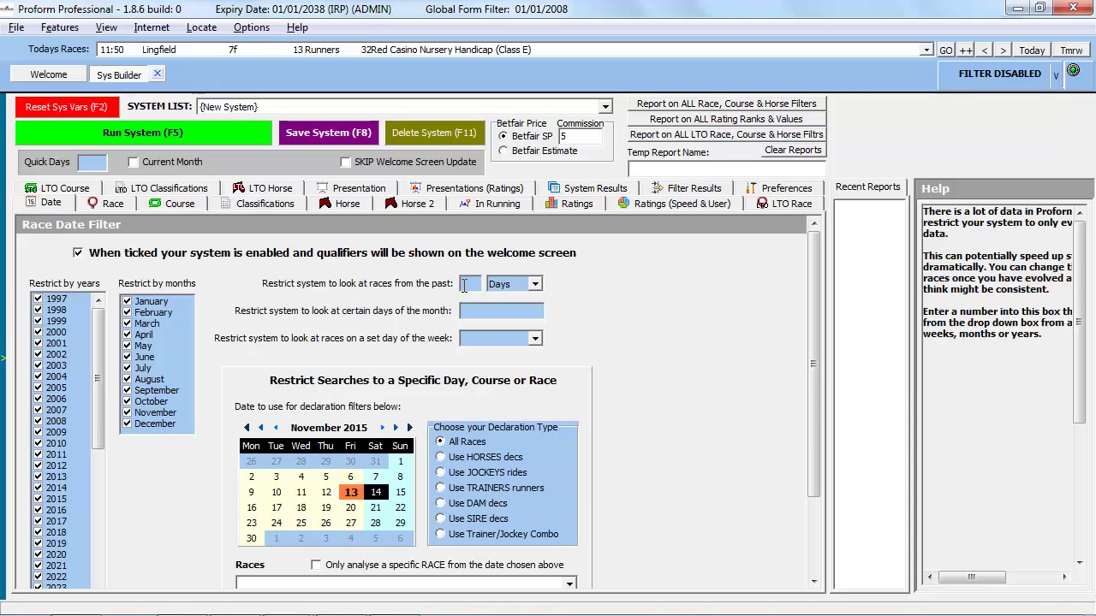
{"action": "type", "text": "14"}
{"action": "left_click", "coordinate": [537, 289]}
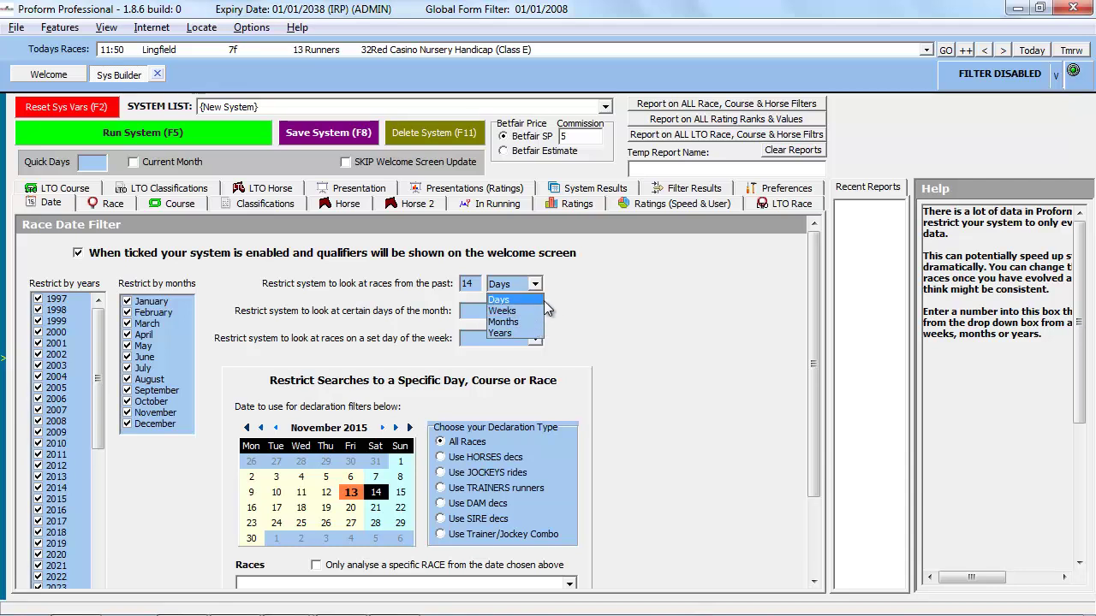
{"action": "left_click", "coordinate": [557, 289]}
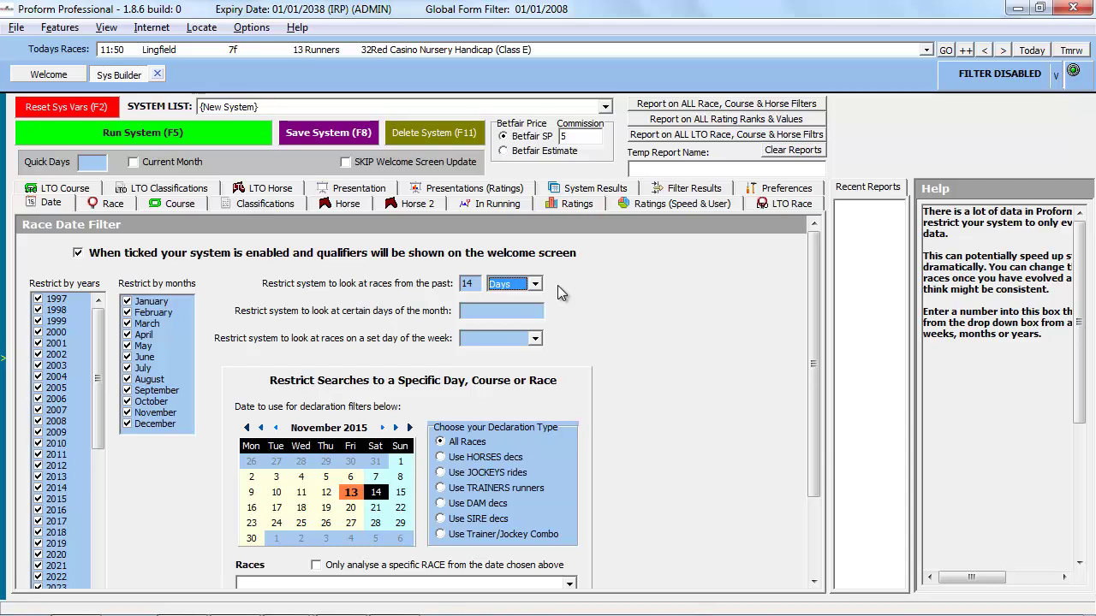
Set the declaration type to Use TRAINERS runners for 12 November 2015 and run the system.
{"action": "left_click", "coordinate": [495, 493]}
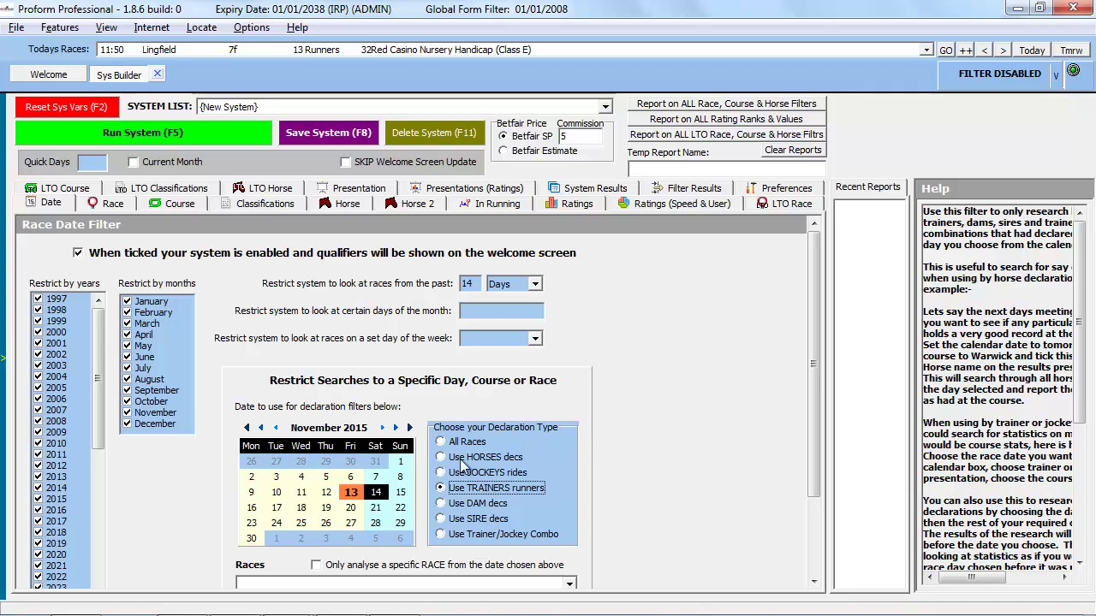
{"action": "left_click", "coordinate": [328, 494]}
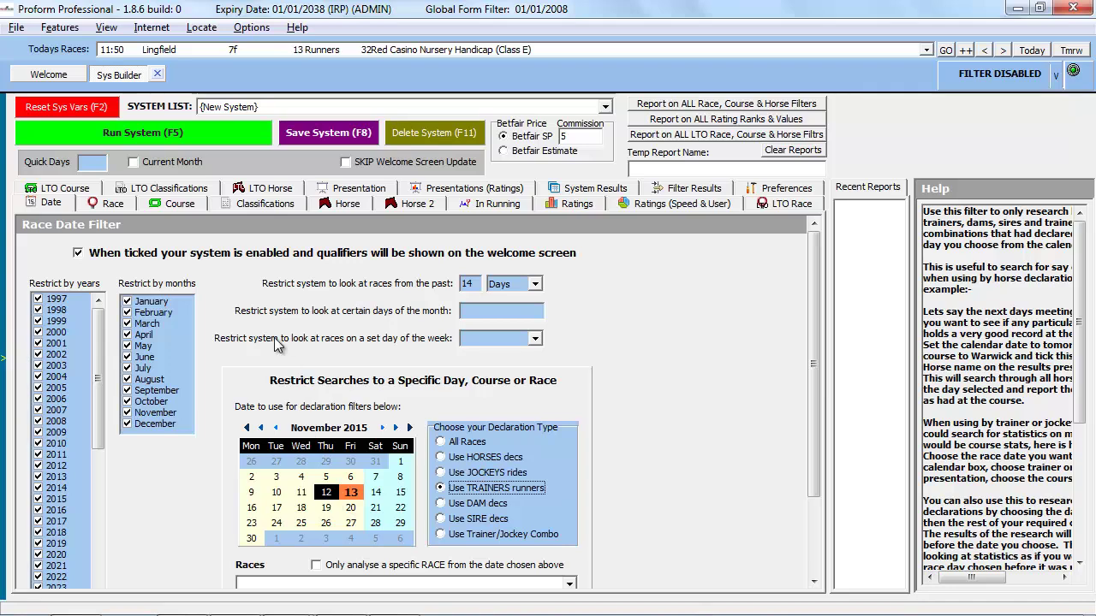
{"action": "left_click", "coordinate": [150, 134]}
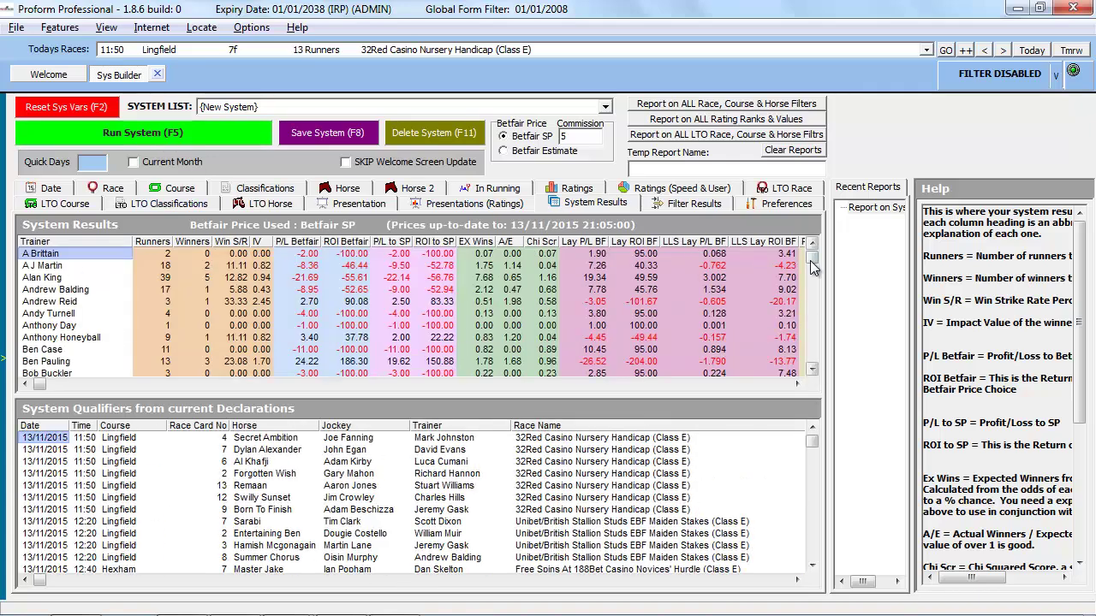
Drill down into the individual runners of the third-listed trainer and examine the full set of result columns.
{"action": "mouse_move", "coordinate": [812, 267]}
{"action": "left_mouse_down"}
{"action": "mouse_move", "coordinate": [830, 365]}
{"action": "mouse_move", "coordinate": [823, 255]}
{"action": "left_mouse_up"}
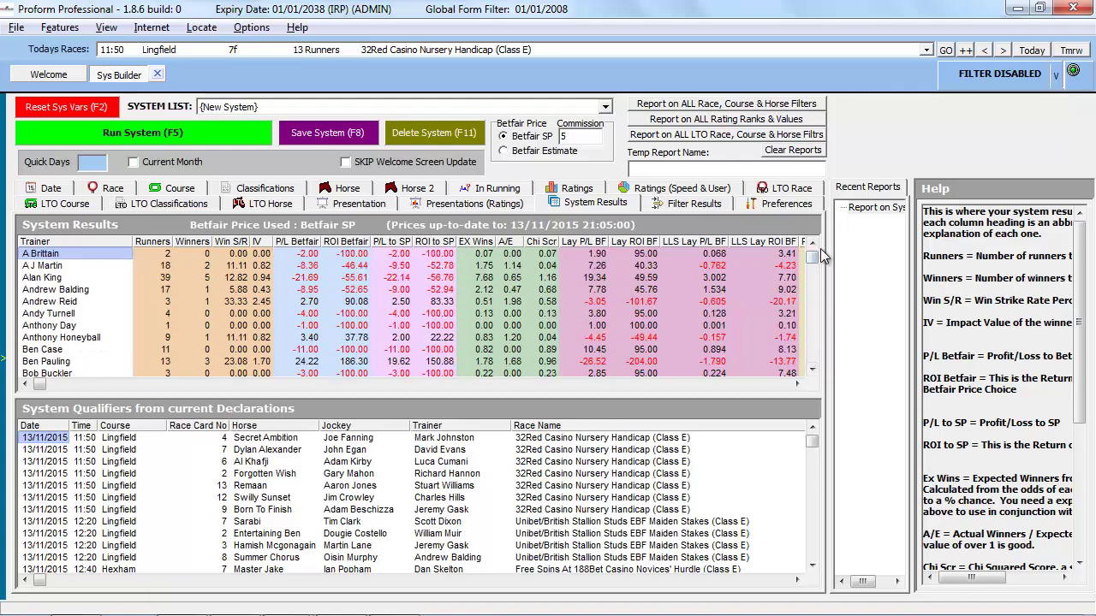
{"action": "double_click", "coordinate": [49, 279]}
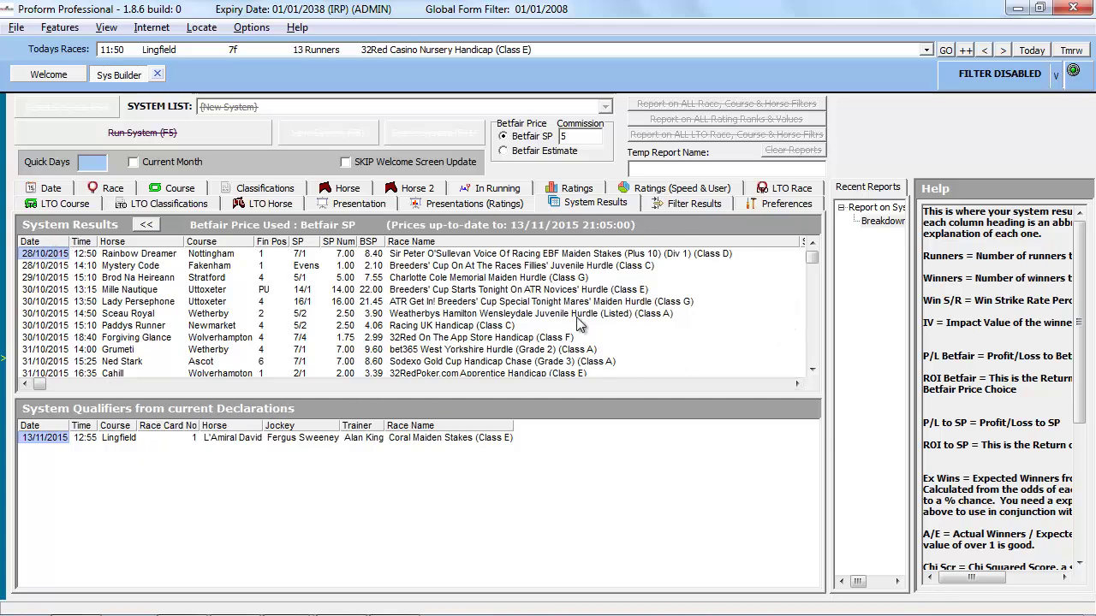
{"action": "mouse_move", "coordinate": [815, 262]}
{"action": "left_mouse_down"}
{"action": "mouse_move", "coordinate": [822, 368]}
{"action": "mouse_move", "coordinate": [811, 257]}
{"action": "left_mouse_up"}
{"action": "left_click", "coordinate": [104, 383]}
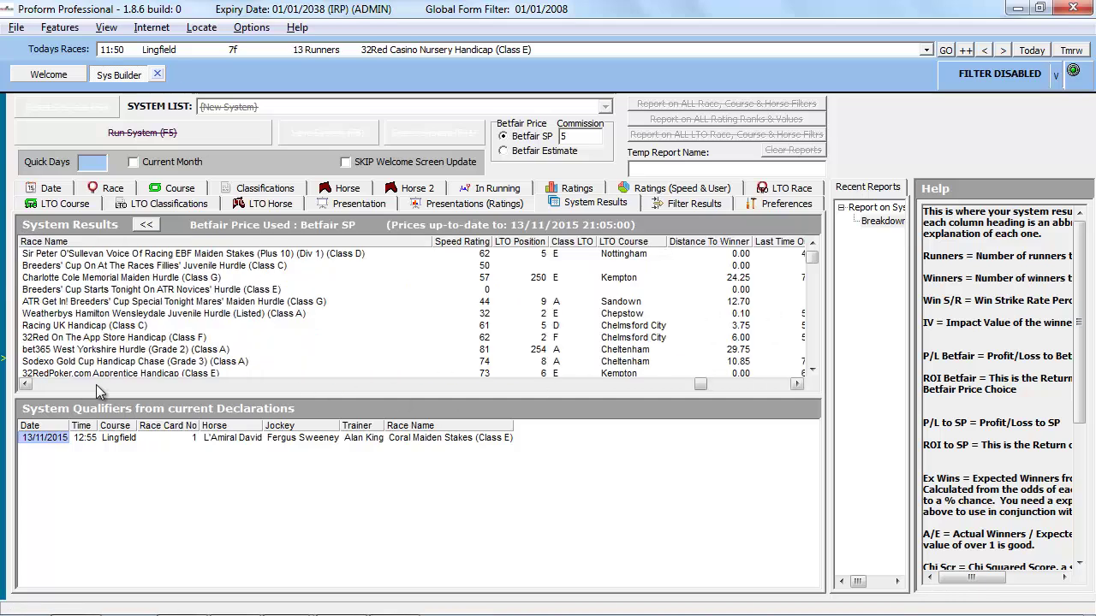
{"action": "left_click", "coordinate": [177, 385]}
{"action": "left_click", "coordinate": [307, 384]}
{"action": "left_click", "coordinate": [437, 384]}
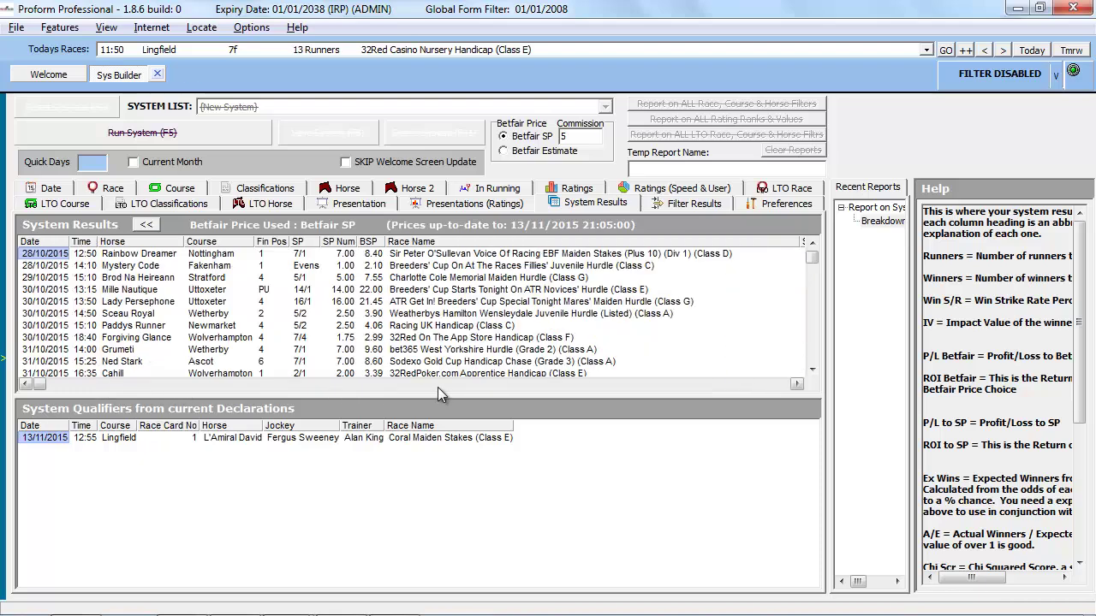
Review the variables available for drill-down queries in the preferences and return to the system results.
{"action": "left_click", "coordinate": [779, 204]}
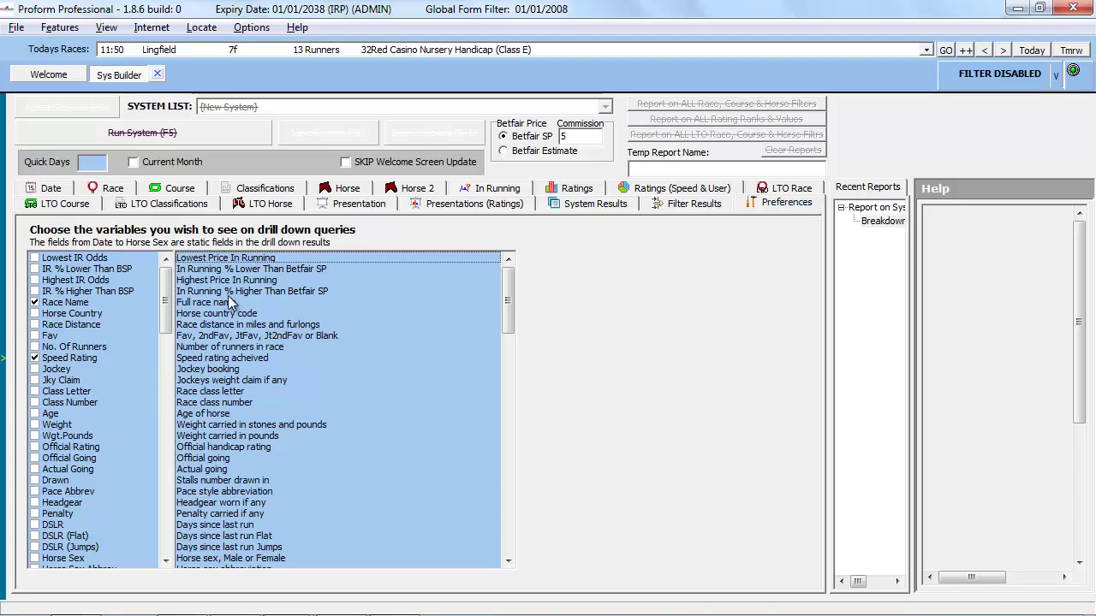
{"action": "left_click_drag", "start_coordinate": [171, 295], "coordinate": [170, 268]}
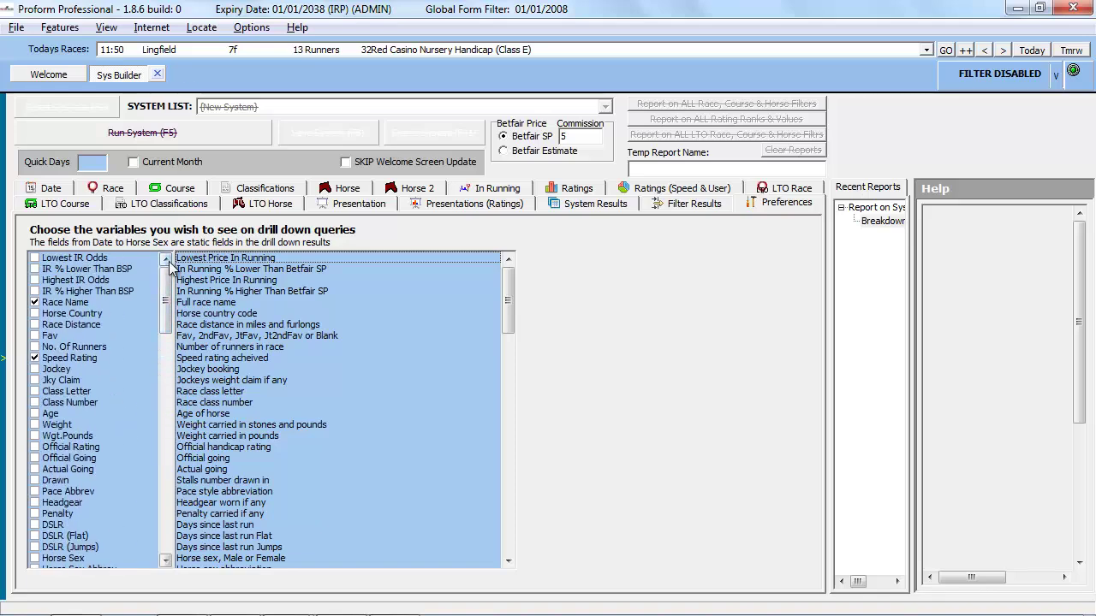
{"action": "left_click", "coordinate": [575, 208]}
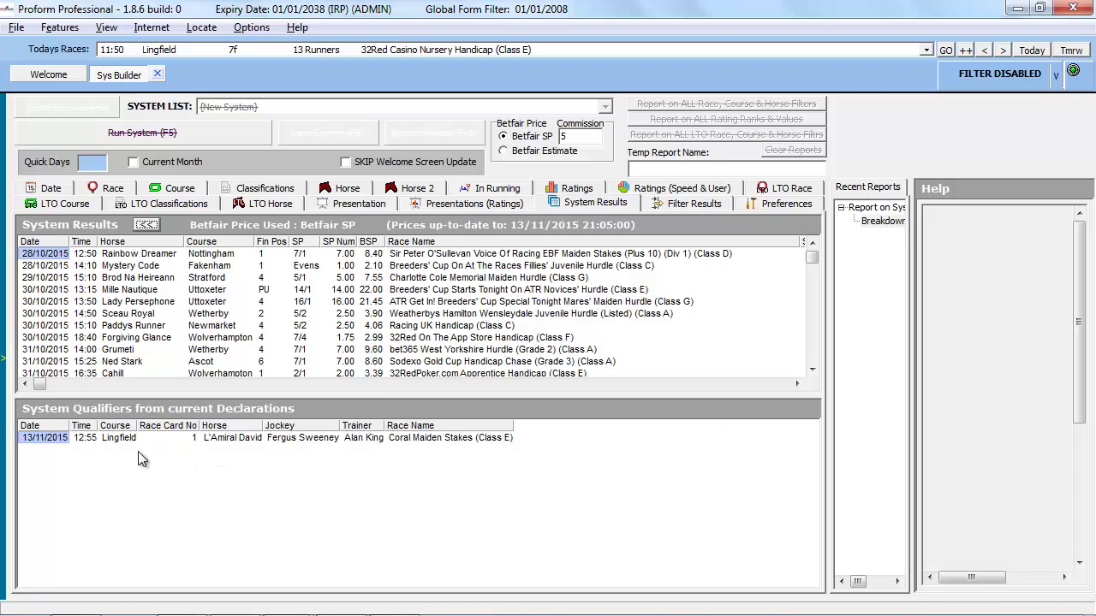
Open the Coral Maiden Stakes race from the system qualifier, show the horse form below it and enlarge the race card area.
{"action": "left_click", "coordinate": [59, 446]}
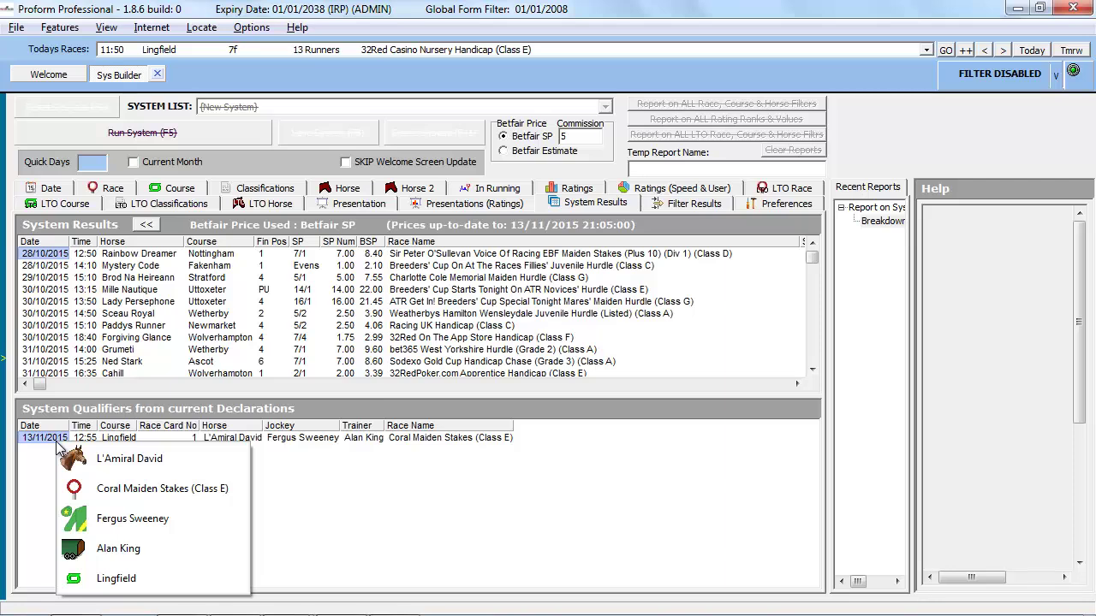
{"action": "left_click", "coordinate": [111, 492]}
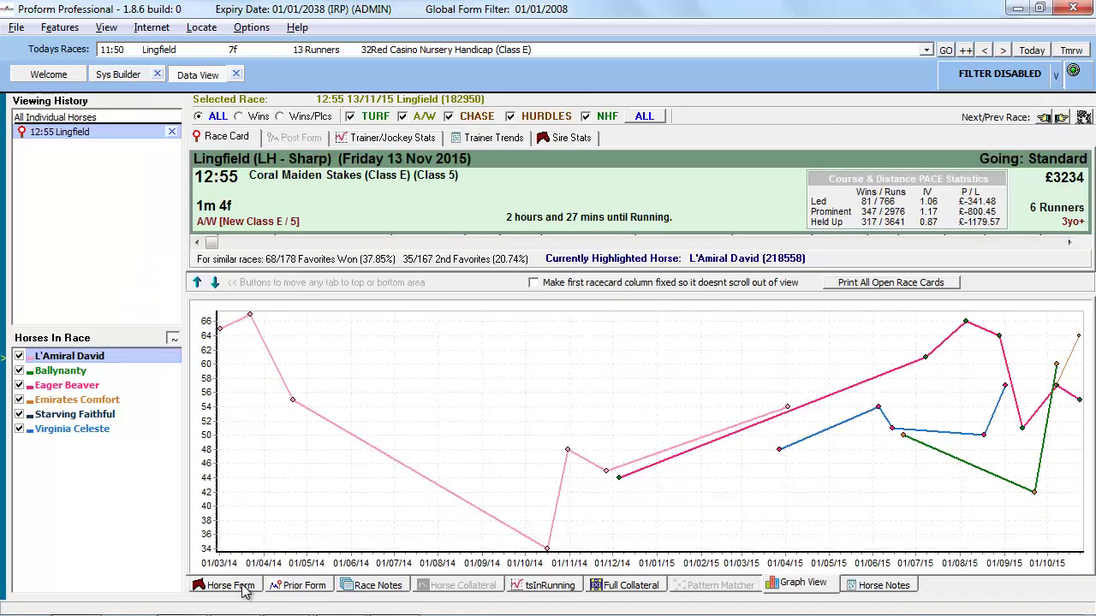
{"action": "left_click", "coordinate": [231, 585]}
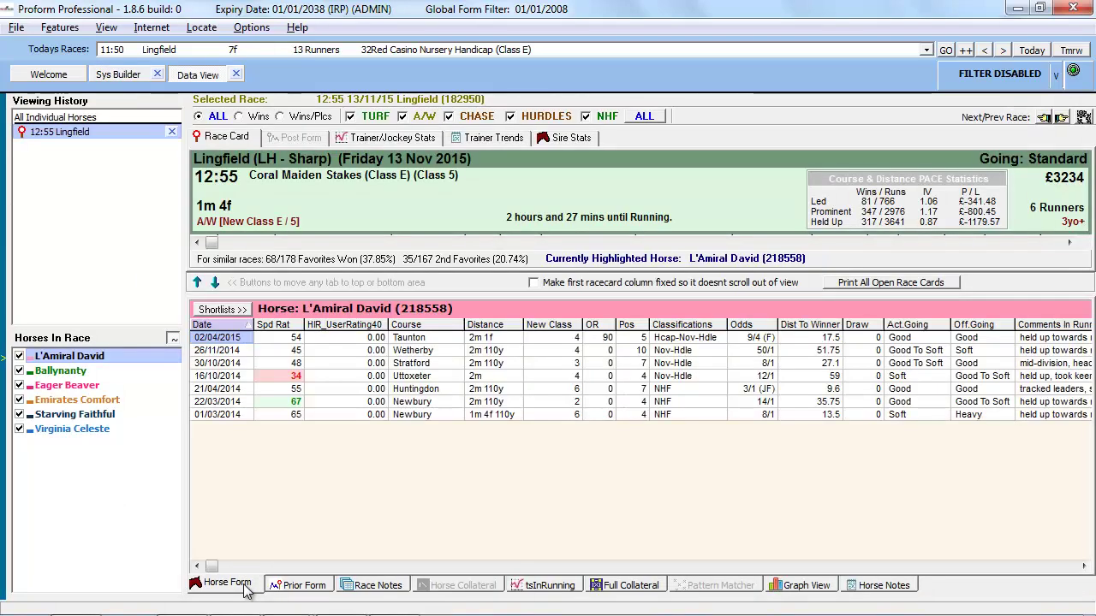
{"action": "left_click_drag", "start_coordinate": [425, 293], "coordinate": [424, 409]}
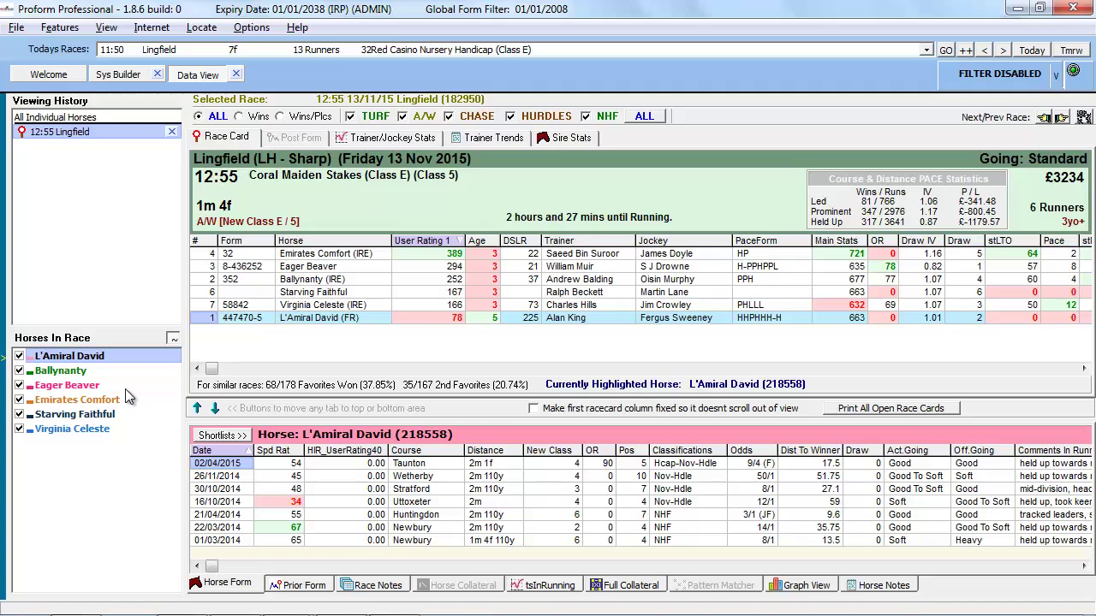
Return to the System Builder, limit the race types to A/W only and rerun the system.
{"action": "left_click", "coordinate": [101, 77]}
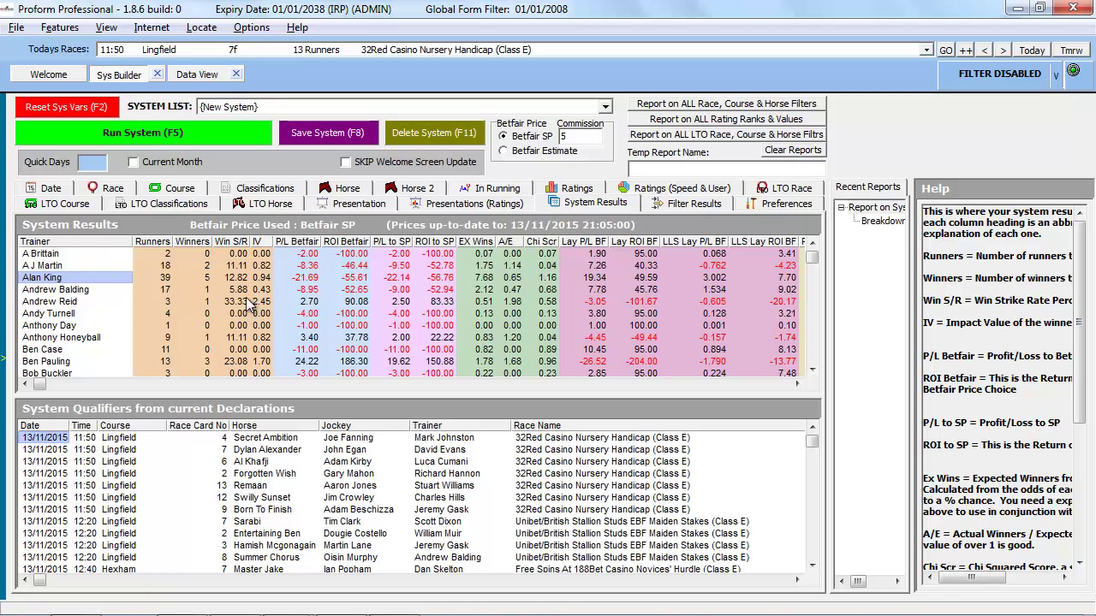
{"action": "left_click", "coordinate": [93, 187]}
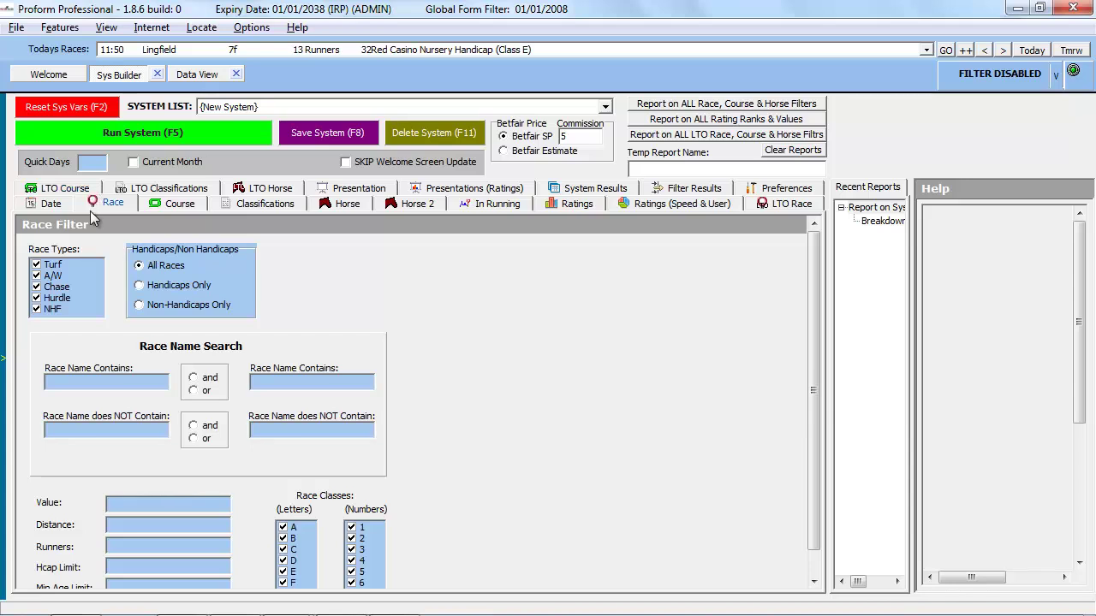
{"action": "right_click", "coordinate": [90, 282]}
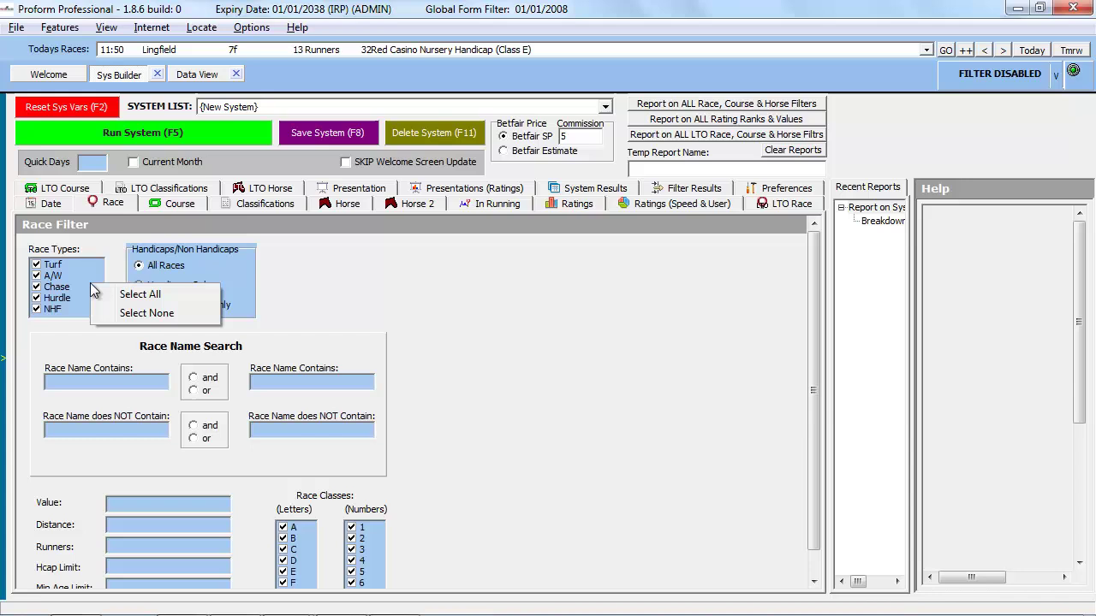
{"action": "left_click", "coordinate": [128, 313]}
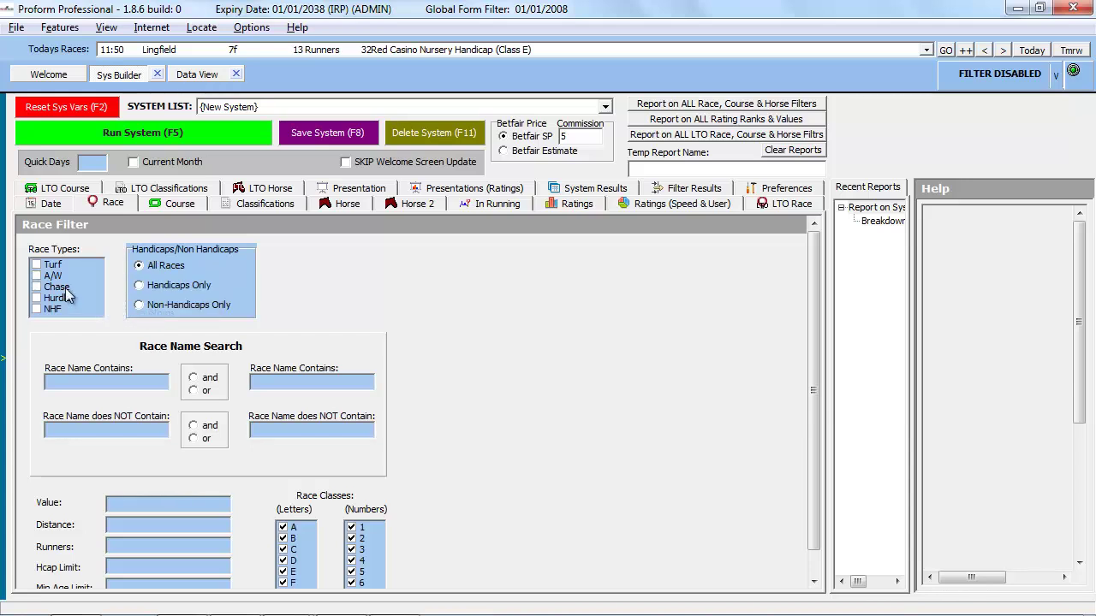
{"action": "left_click", "coordinate": [37, 276]}
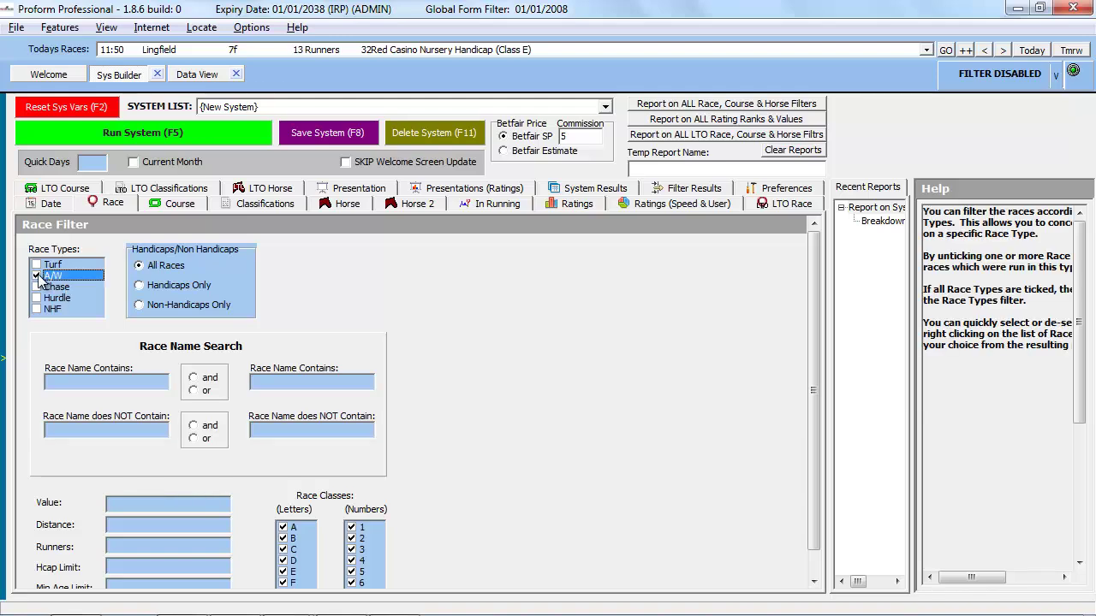
{"action": "left_click", "coordinate": [104, 134]}
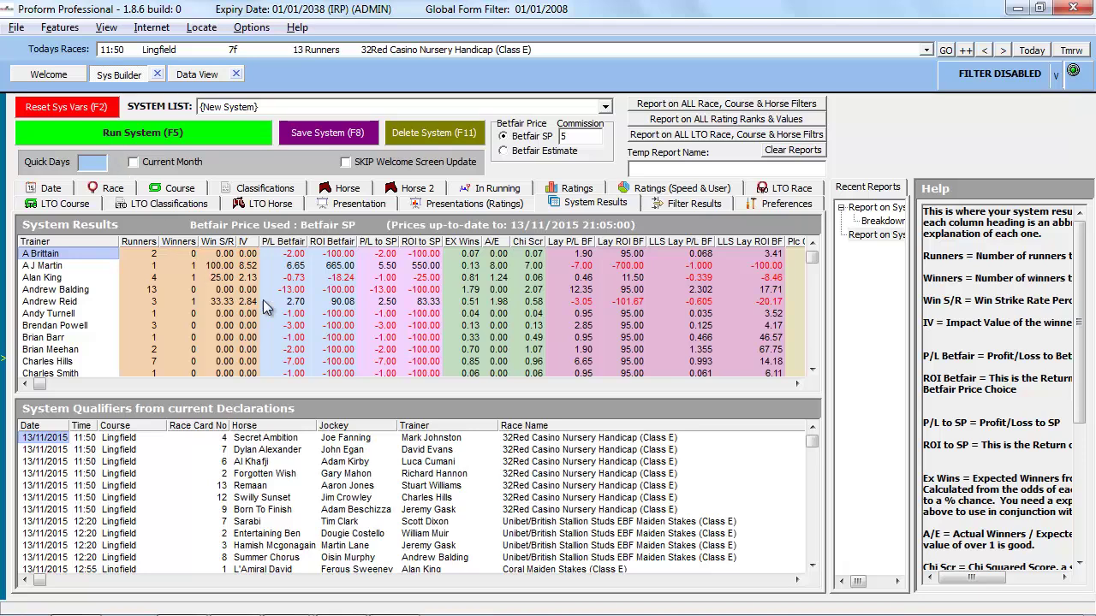
Drill down into the individual all-weather runners of the fourth-listed trainer and examine them.
{"action": "mouse_move", "coordinate": [815, 269]}
{"action": "left_mouse_down"}
{"action": "mouse_move", "coordinate": [815, 295]}
{"action": "mouse_move", "coordinate": [816, 257]}
{"action": "left_mouse_up"}
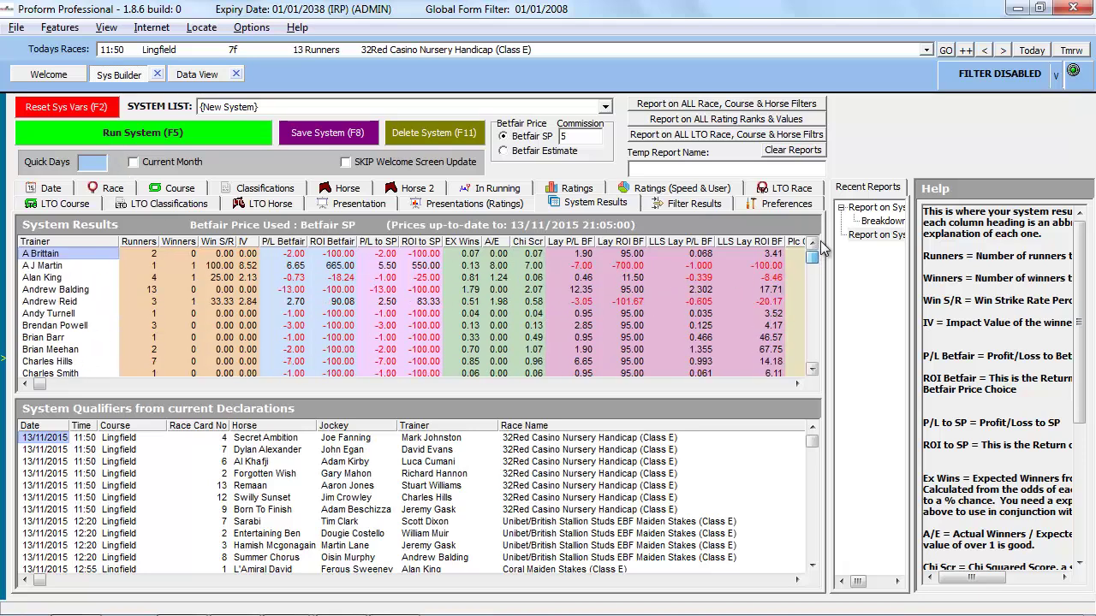
{"action": "double_click", "coordinate": [61, 290]}
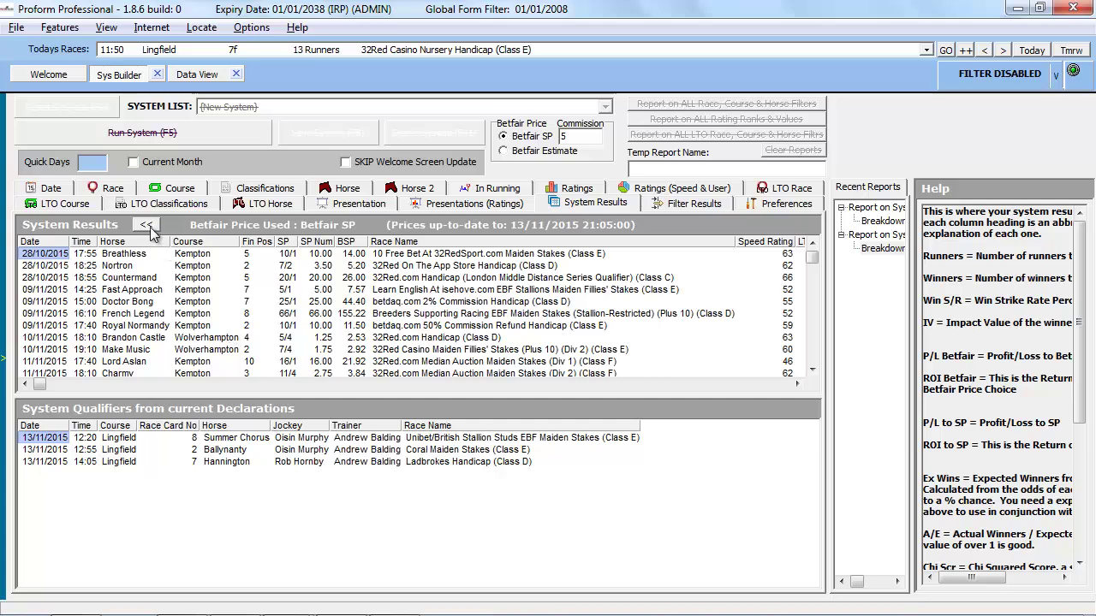
Reselect all race types in the race filter, removing the A/W-only restriction, and return to the system results.
{"action": "left_click", "coordinate": [93, 192]}
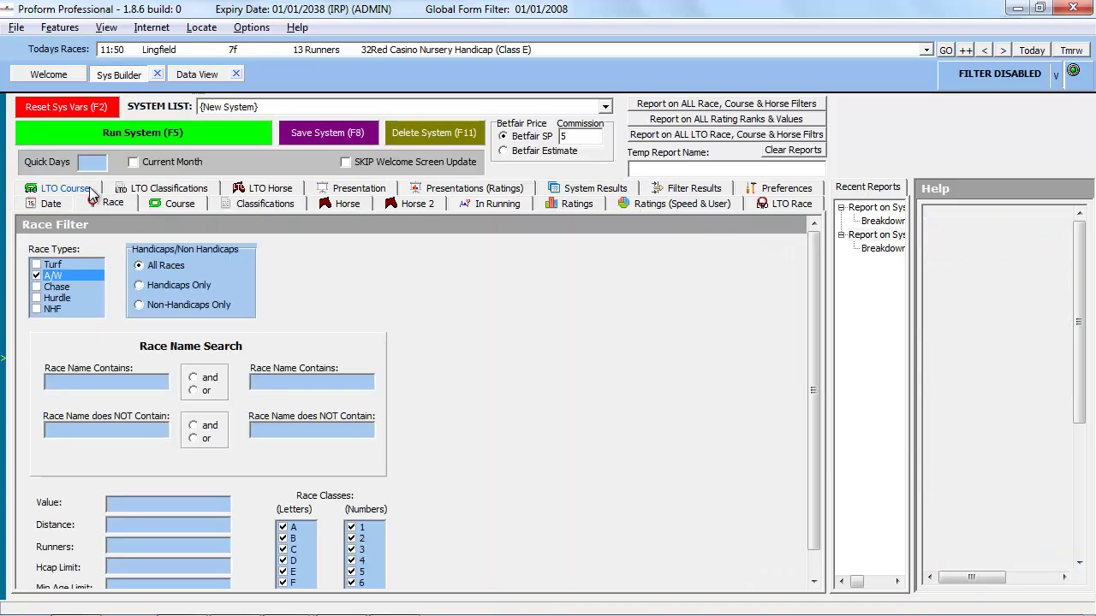
{"action": "right_click", "coordinate": [84, 269]}
{"action": "left_click", "coordinate": [92, 274]}
{"action": "left_click", "coordinate": [552, 190]}
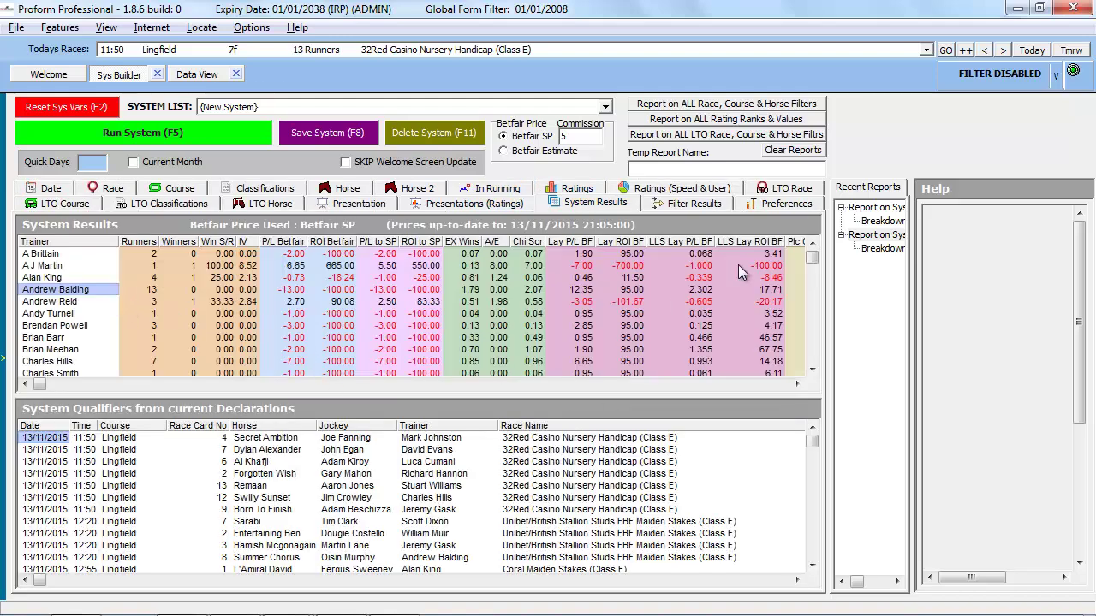
{"action": "mouse_move", "coordinate": [812, 258]}
{"action": "left_mouse_down"}
{"action": "mouse_move", "coordinate": [818, 304]}
{"action": "mouse_move", "coordinate": [822, 253]}
{"action": "left_mouse_up"}
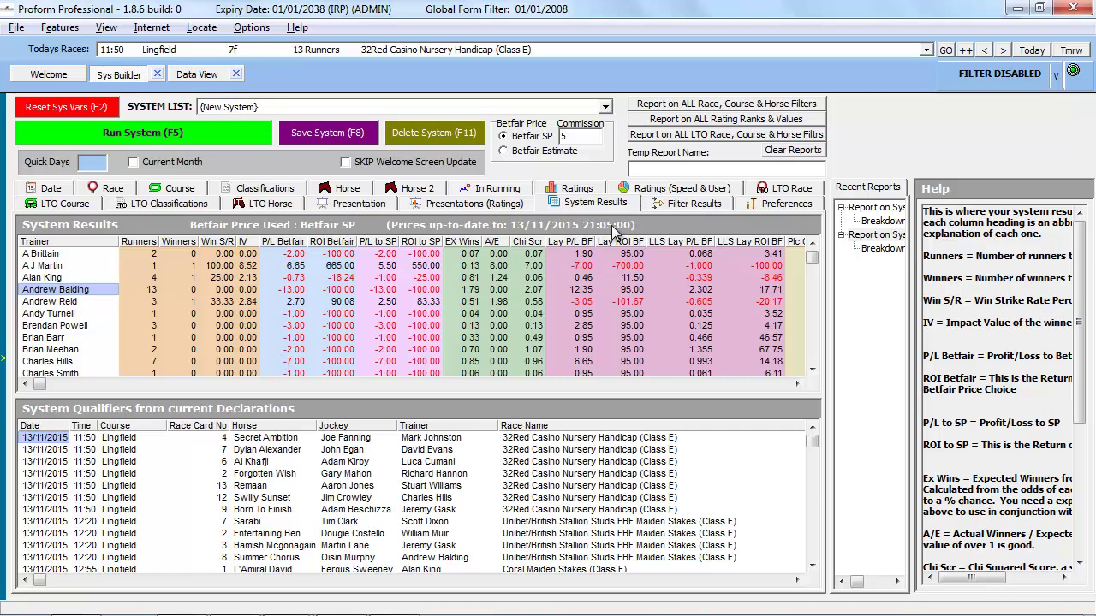
Turn on the results filter with Winners >= 9 and rerun the system.
{"action": "left_click", "coordinate": [655, 202]}
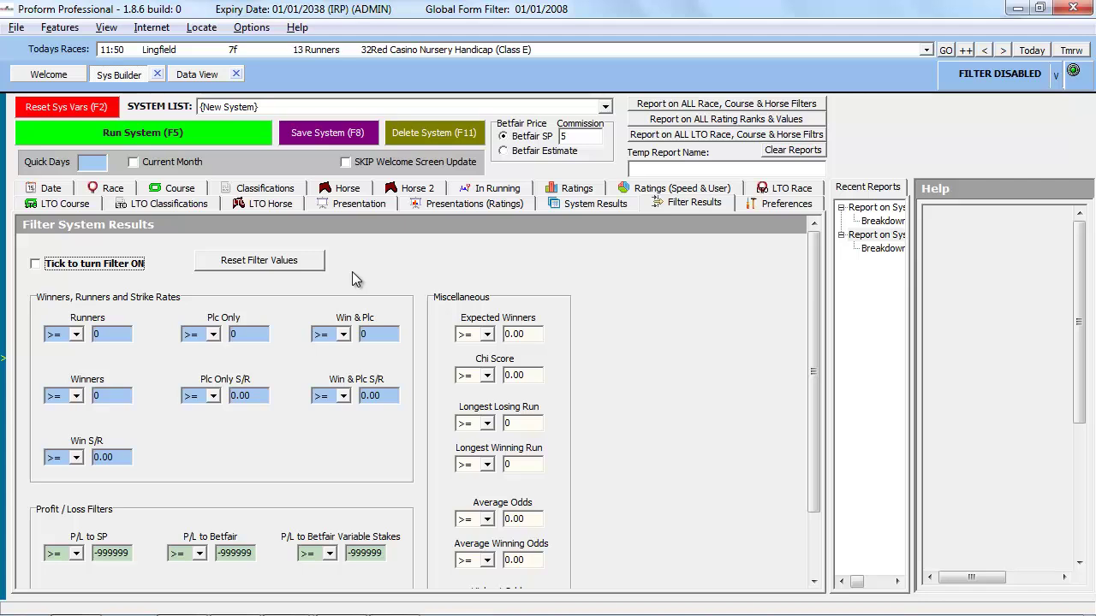
{"action": "left_click", "coordinate": [88, 266]}
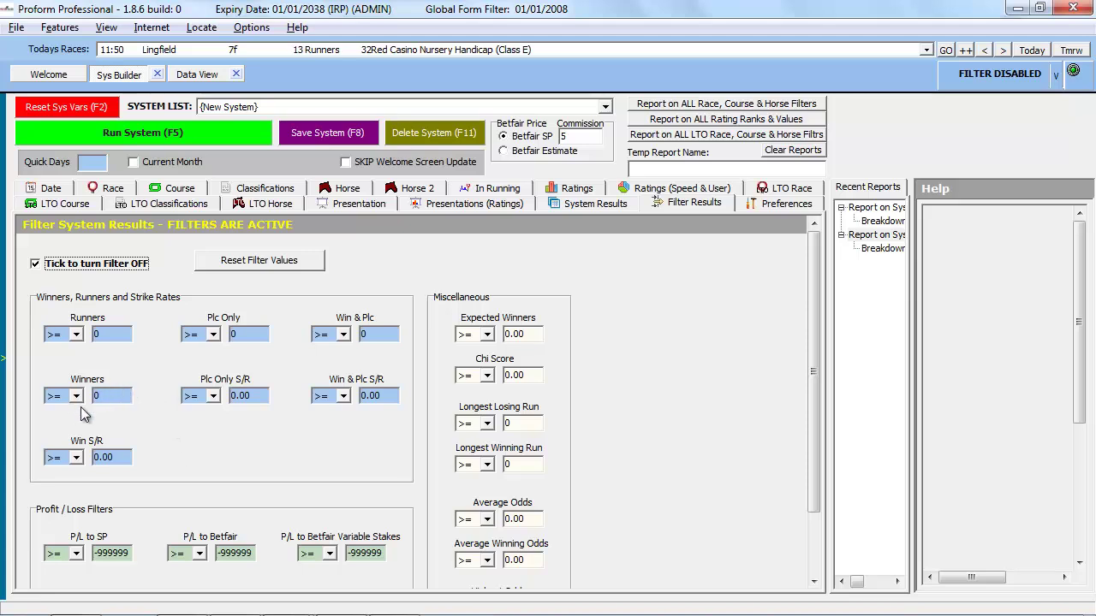
{"action": "left_click", "coordinate": [111, 397]}
{"action": "key", "text": "BackSpace"}
{"action": "type", "text": "9"}
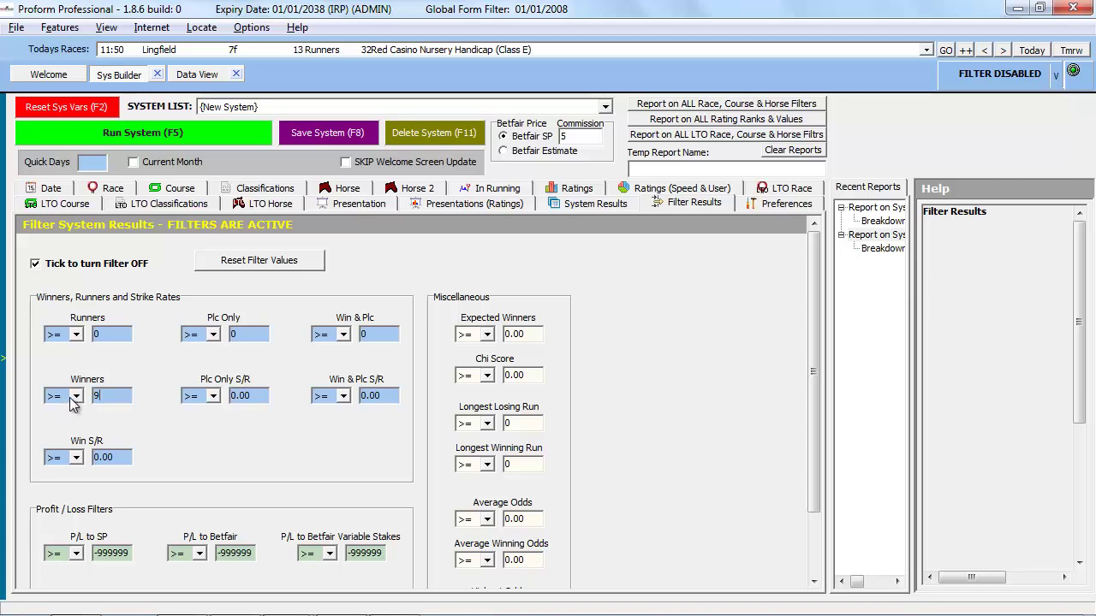
{"action": "left_click", "coordinate": [76, 398]}
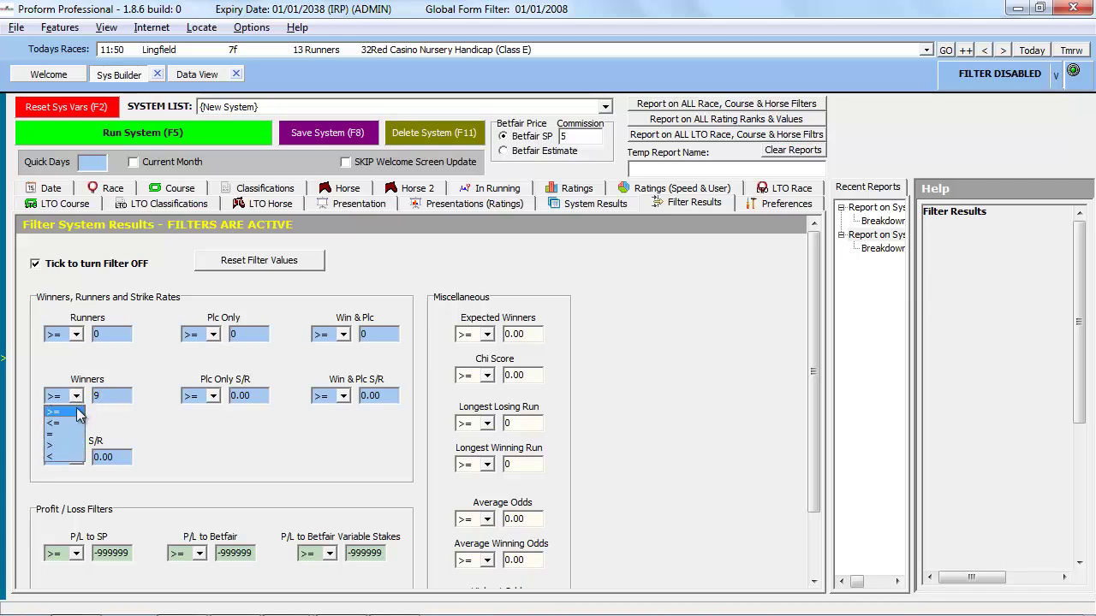
{"action": "left_click", "coordinate": [77, 412]}
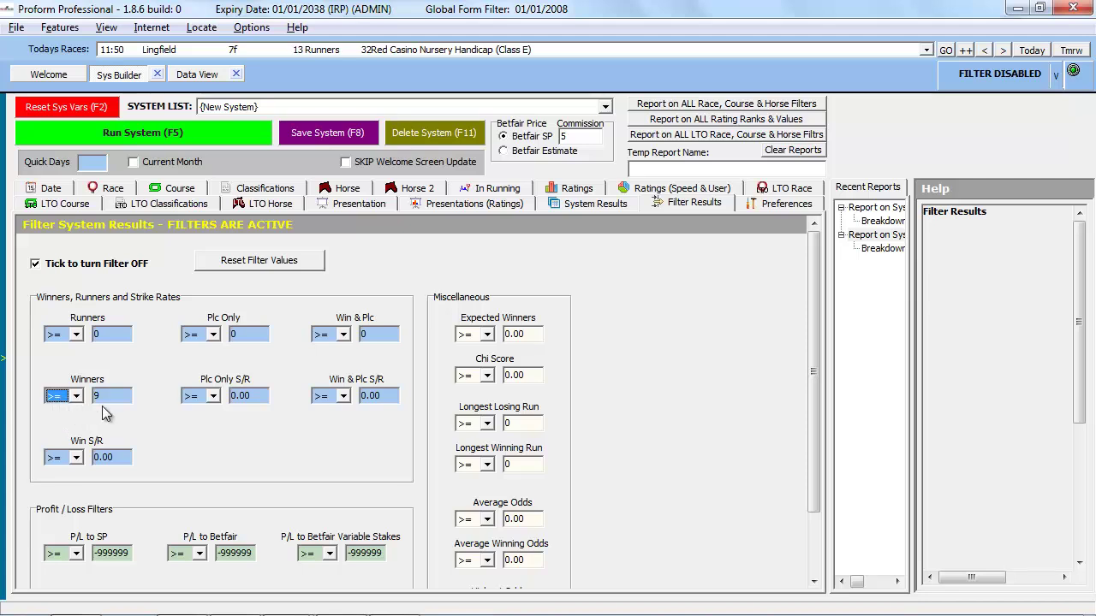
{"action": "left_click", "coordinate": [125, 129]}
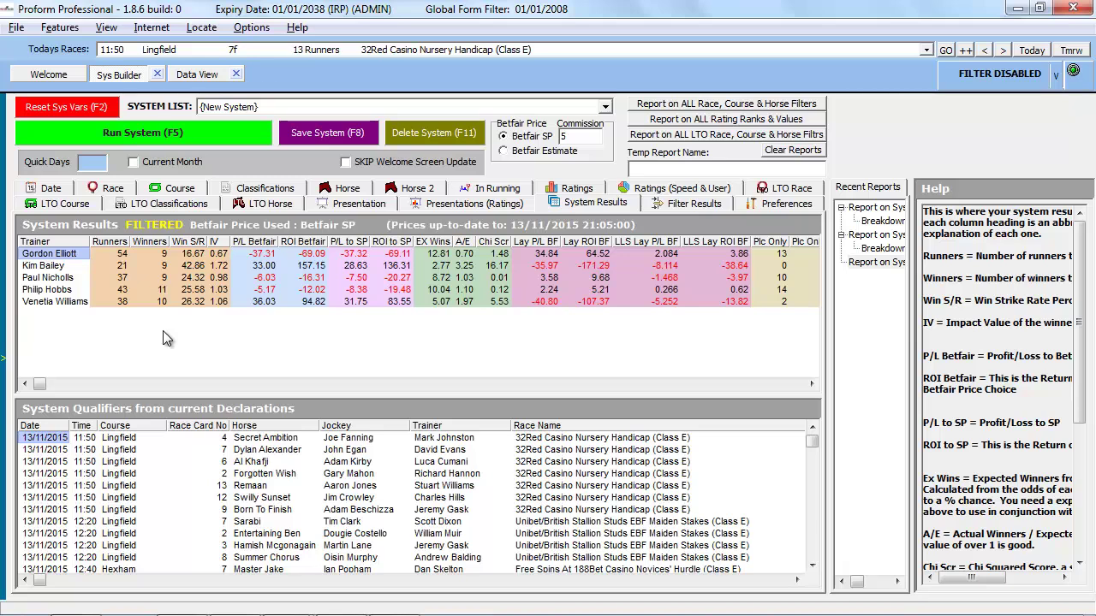
Compare the filtered trainers by Betfair and SP returns and winners, sort them by Win S/R, and examine the remaining result columns.
{"action": "left_click", "coordinate": [178, 241]}
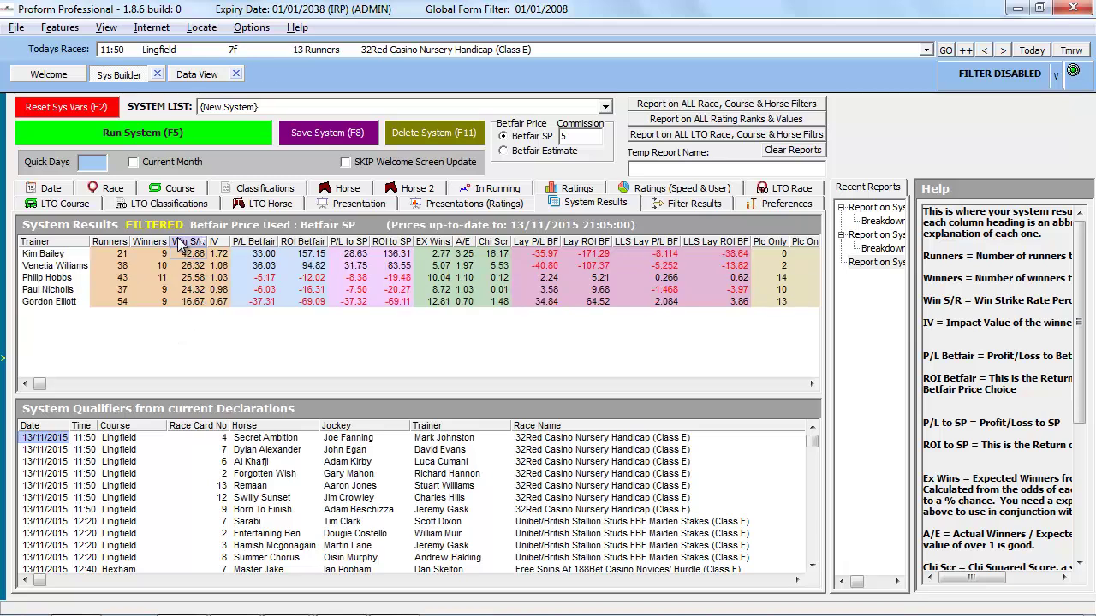
{"action": "left_click", "coordinate": [255, 241]}
{"action": "left_click", "coordinate": [302, 241]}
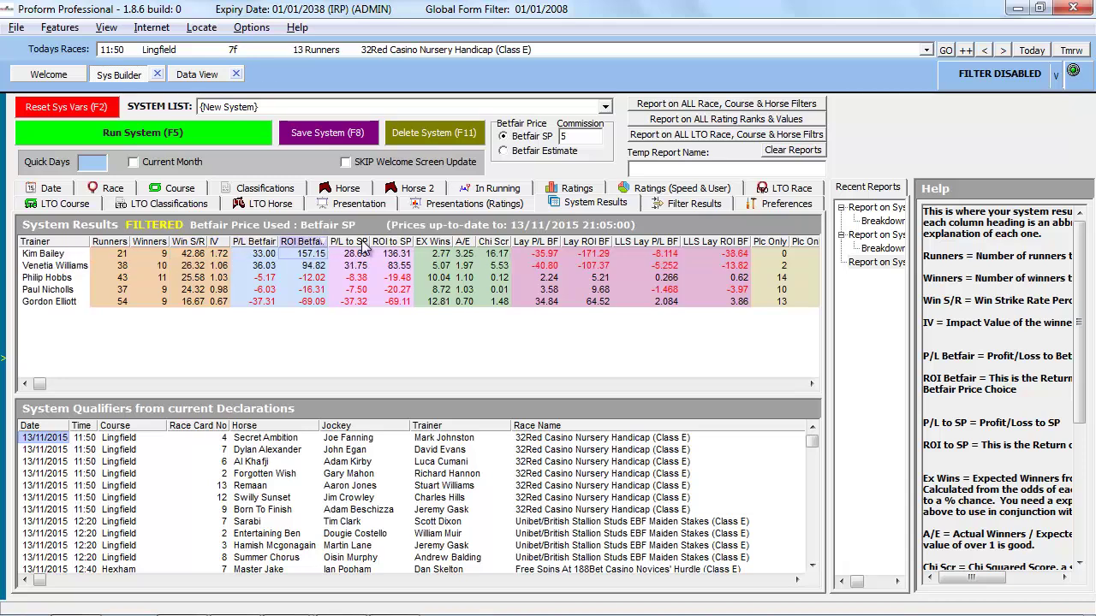
{"action": "left_click", "coordinate": [391, 242]}
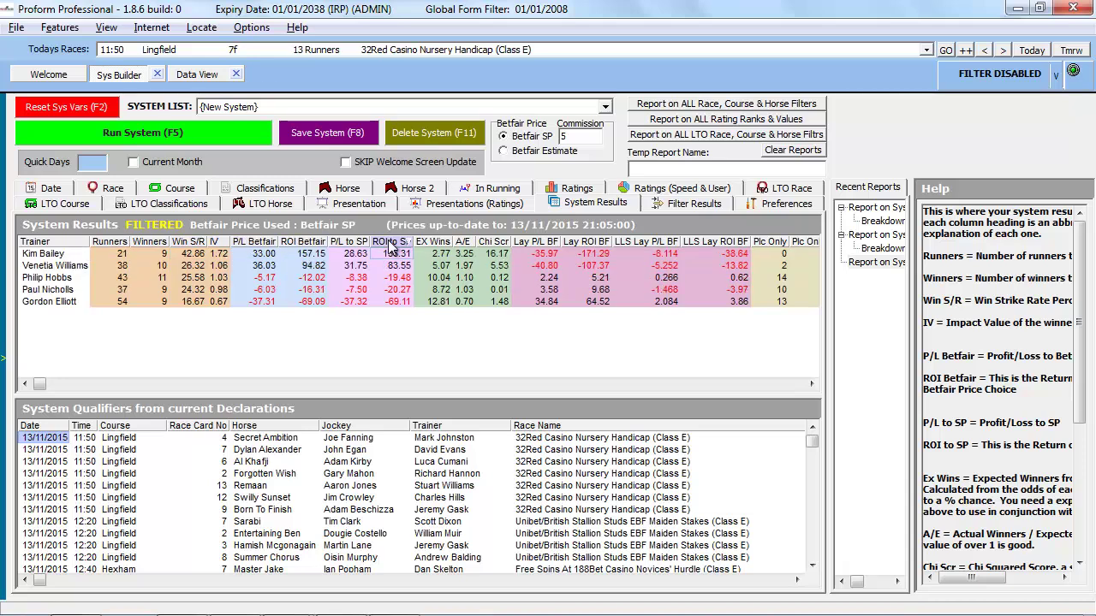
{"action": "left_click", "coordinate": [159, 244]}
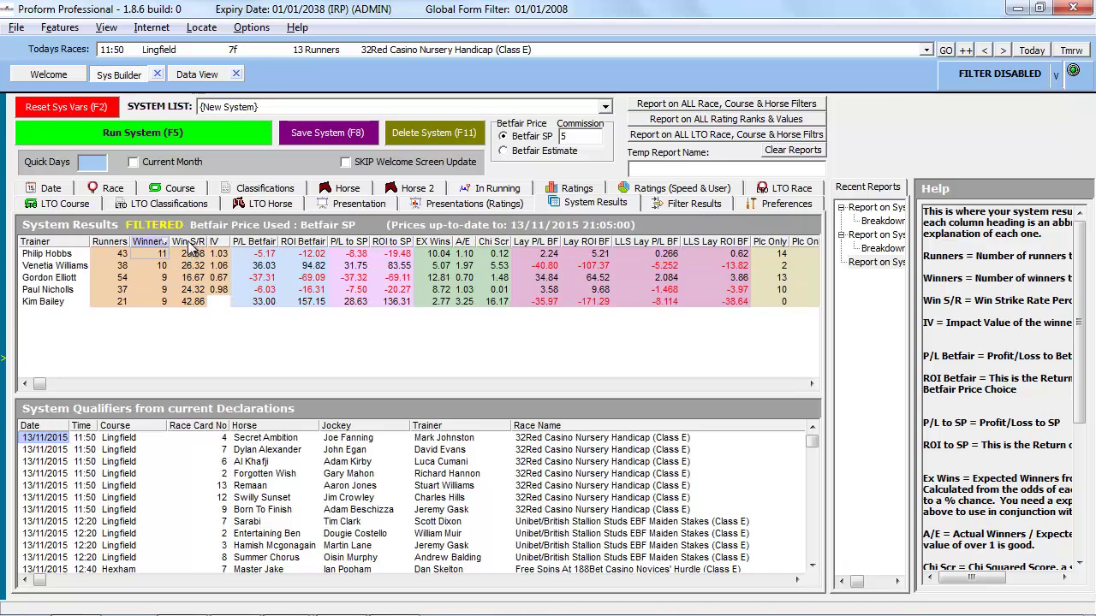
{"action": "left_click", "coordinate": [190, 243]}
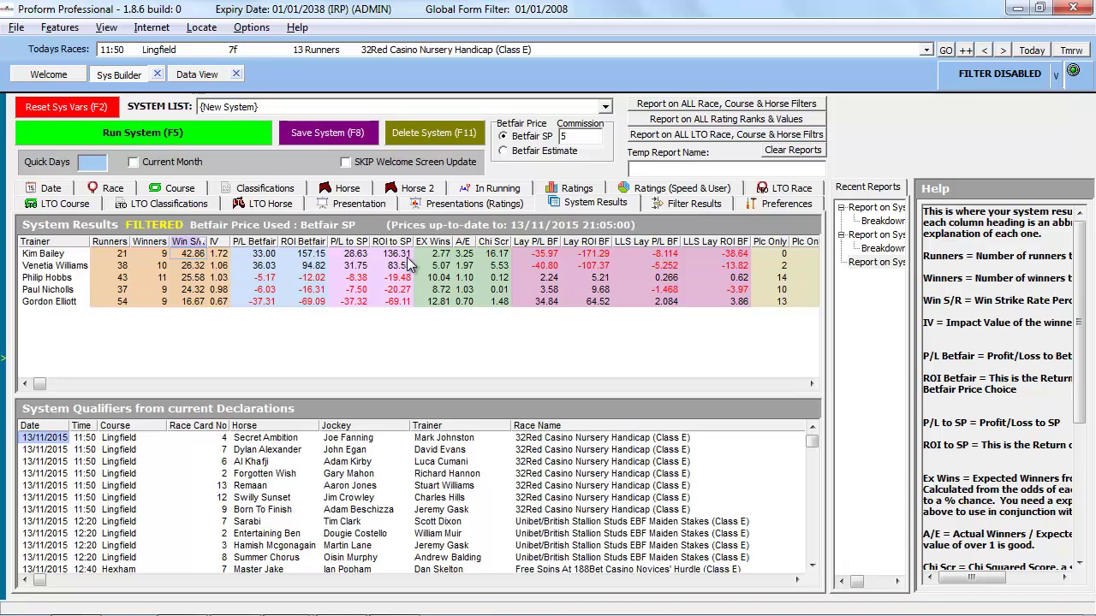
{"action": "left_click", "coordinate": [435, 381]}
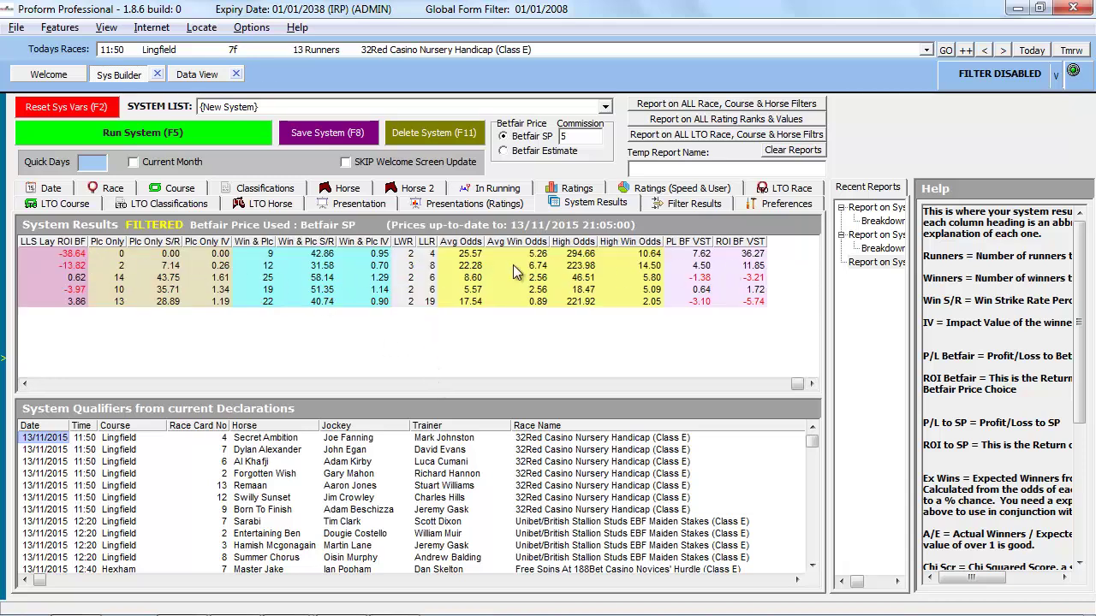
{"action": "left_click", "coordinate": [60, 385]}
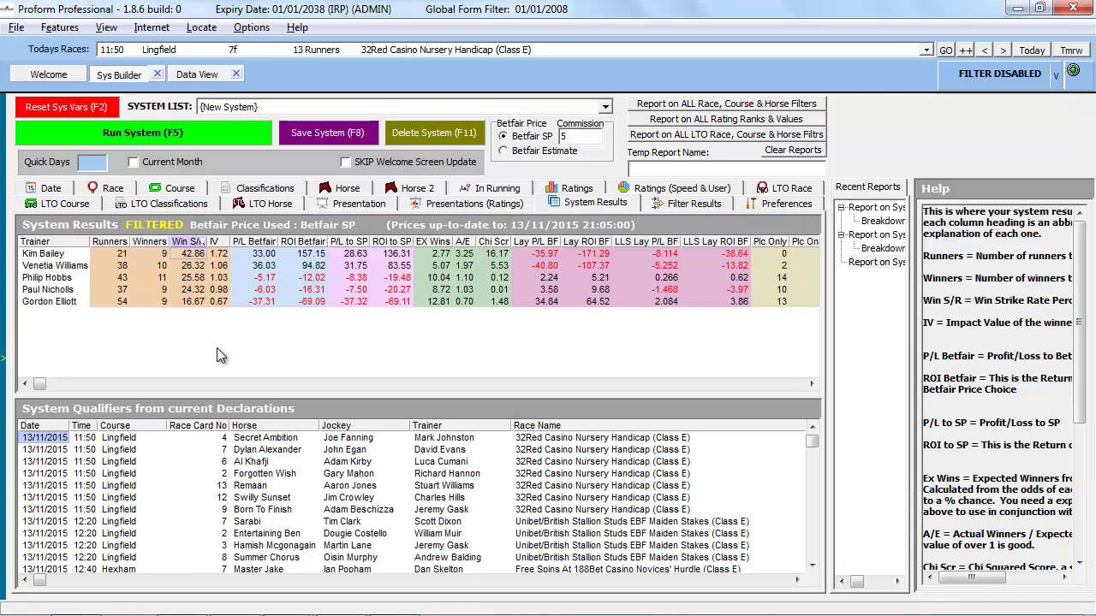
Copy the filtered system results to the clipboard and paste them into the blank Excel workbook at cell A1.
{"action": "right_click", "coordinate": [188, 244]}
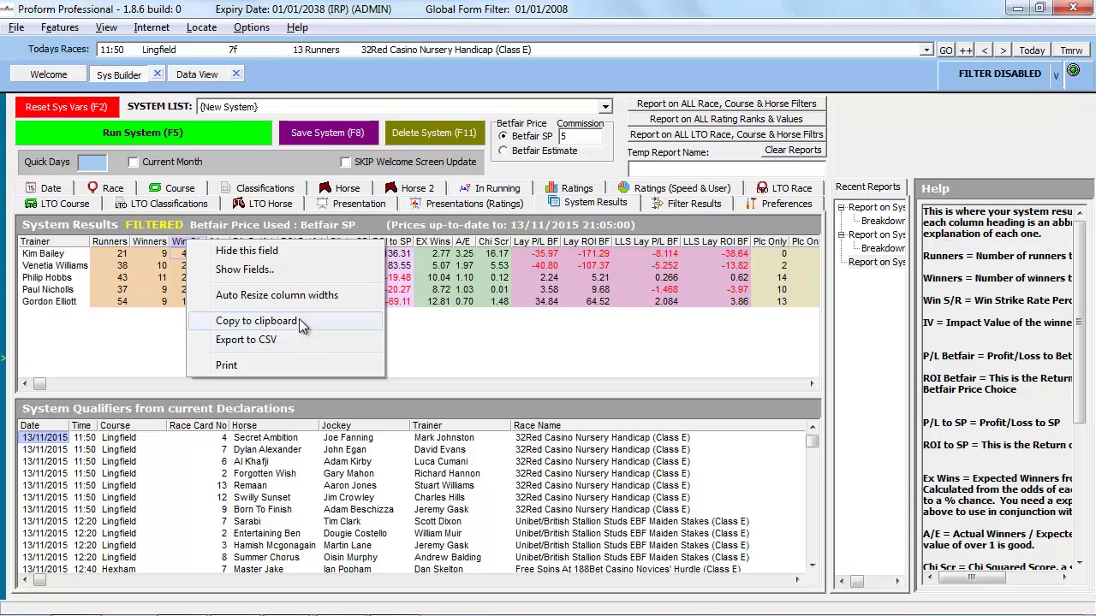
{"action": "left_click", "coordinate": [298, 320]}
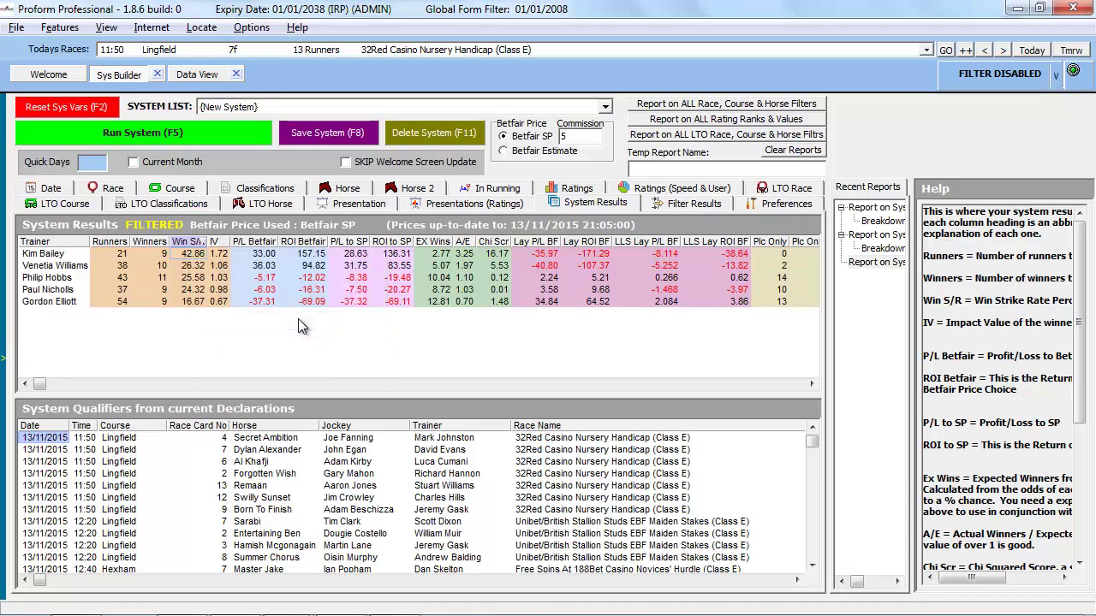
{"action": "key", "text": "alt+Tab"}
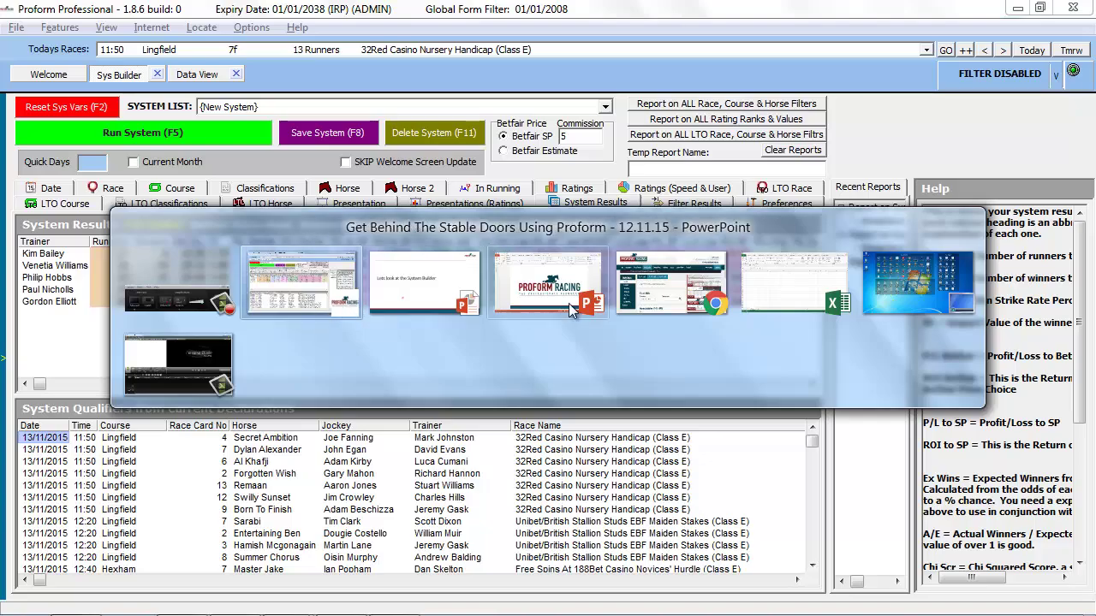
{"action": "left_click", "coordinate": [776, 302]}
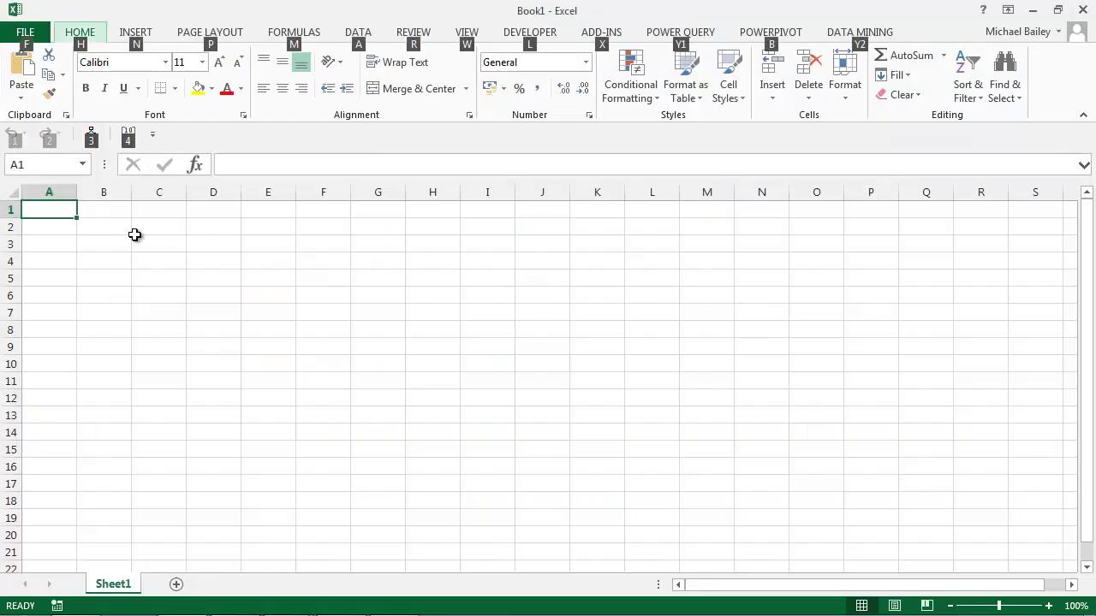
{"action": "key", "text": "Escape"}
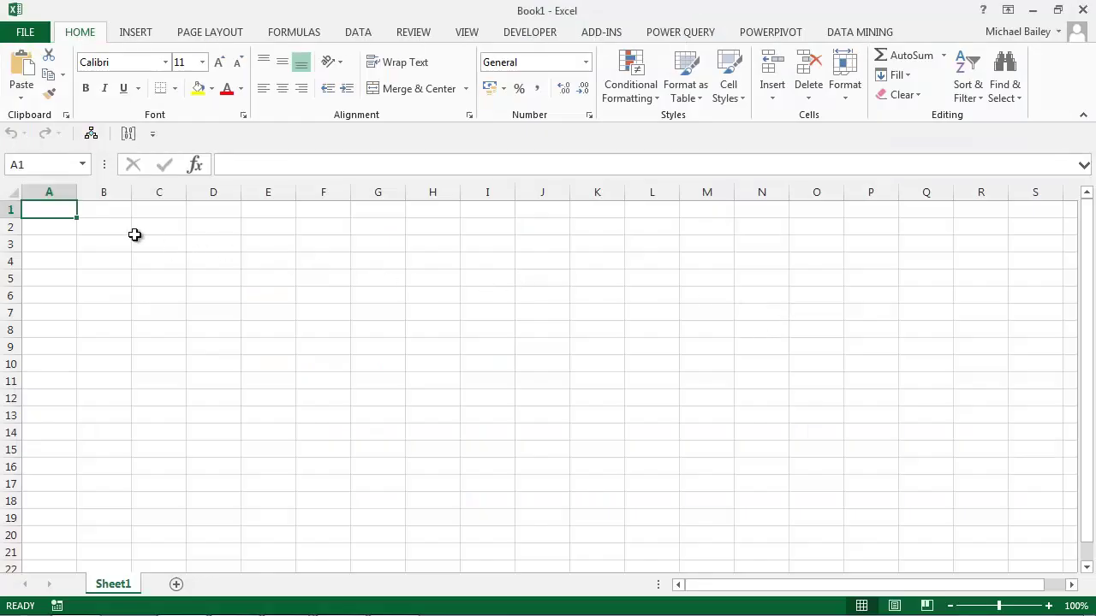
{"action": "right_click", "coordinate": [47, 208]}
{"action": "left_click", "coordinate": [86, 276]}
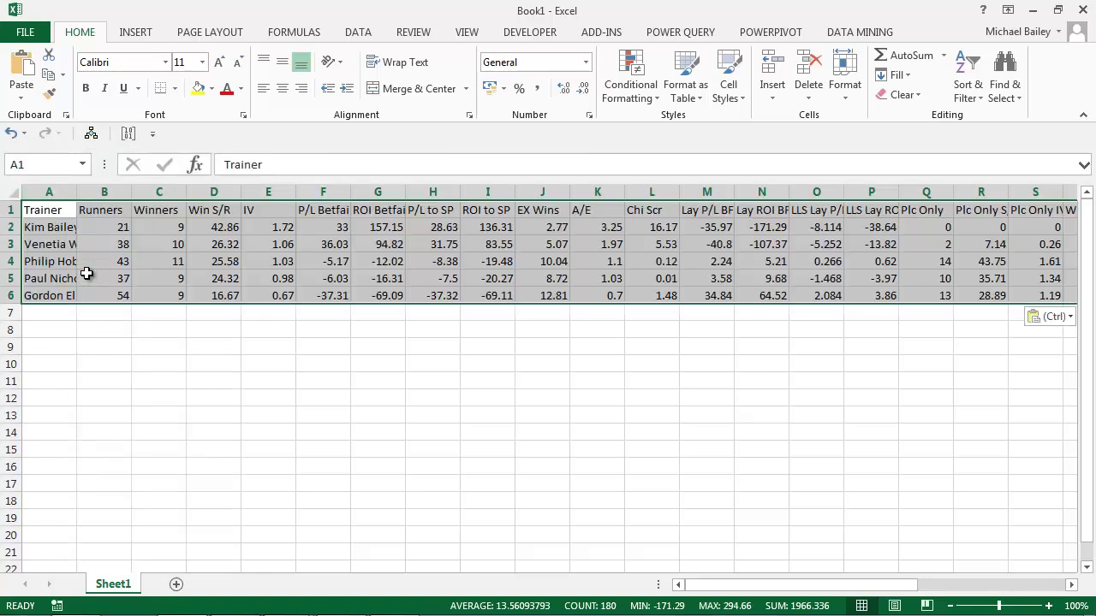
AutoFit the column widths of the pasted trainer table and deselect it.
{"action": "left_click", "coordinate": [848, 90]}
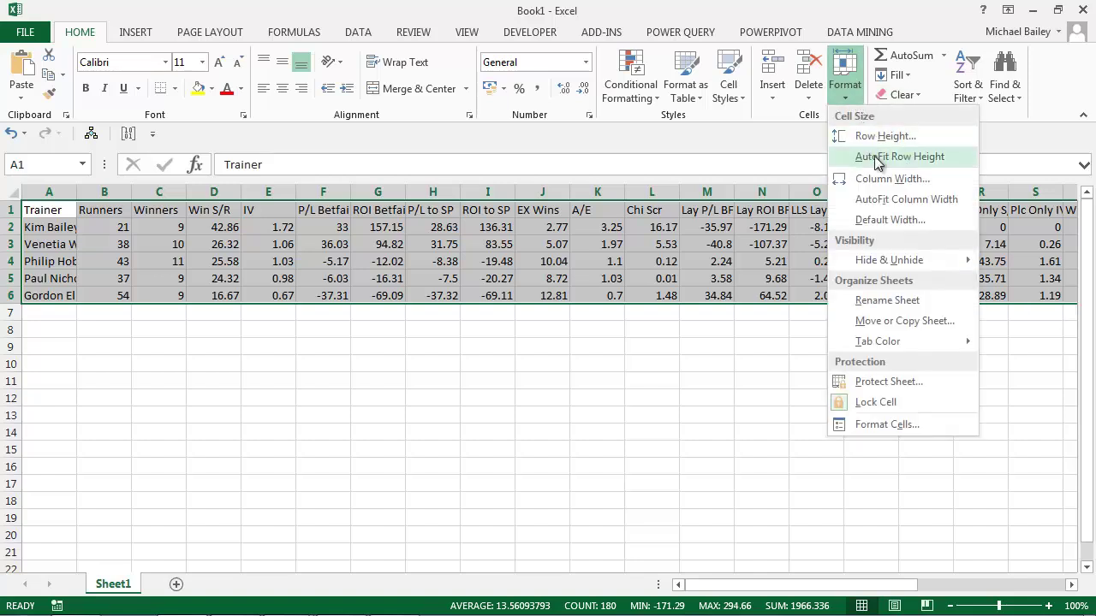
{"action": "left_click", "coordinate": [882, 199]}
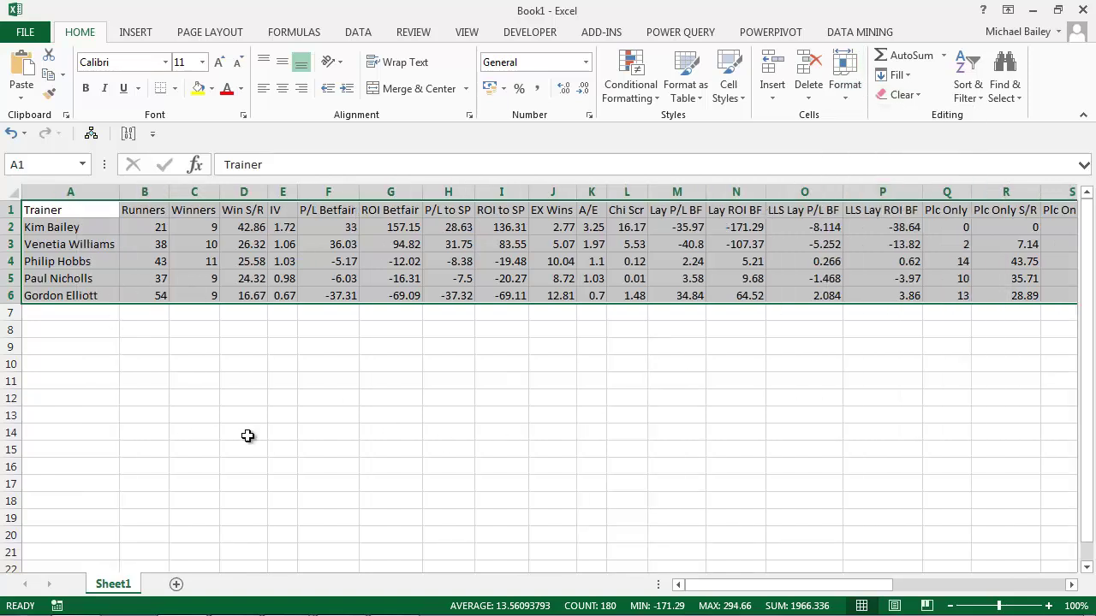
{"action": "left_click", "coordinate": [658, 418]}
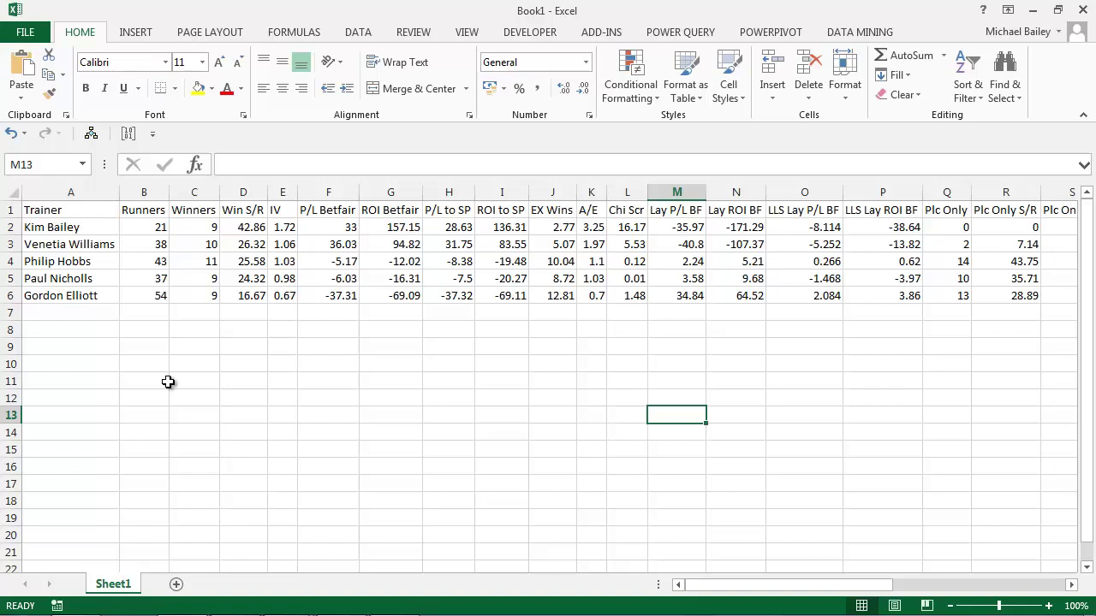
Switch back to Proform, restrict the system to races from the past 28 days, and rerun it with the trainers sorted by winners.
{"action": "key", "text": "alt+Tab"}
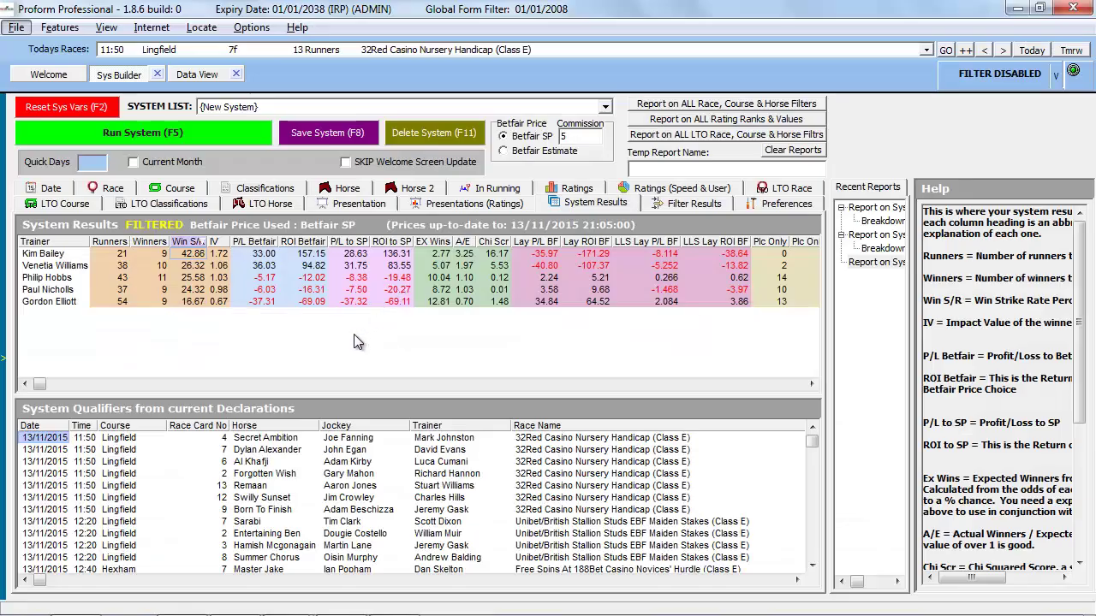
{"action": "left_click", "coordinate": [72, 191]}
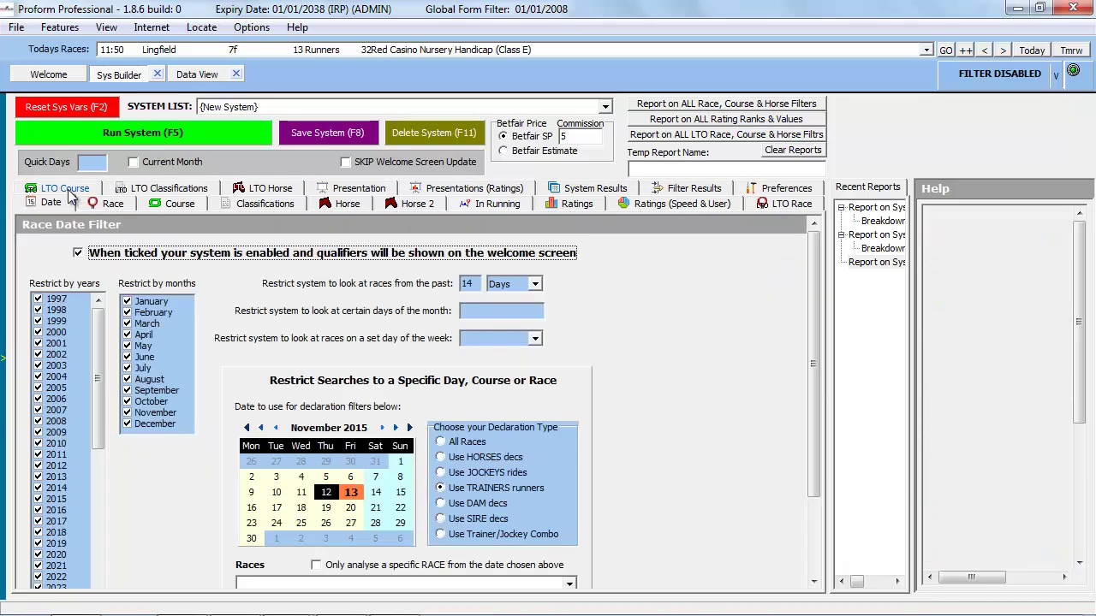
{"action": "left_click", "coordinate": [476, 285]}
{"action": "key", "text": "BackSpace"}
{"action": "key", "text": "BackSpace"}
{"action": "type", "text": "28"}
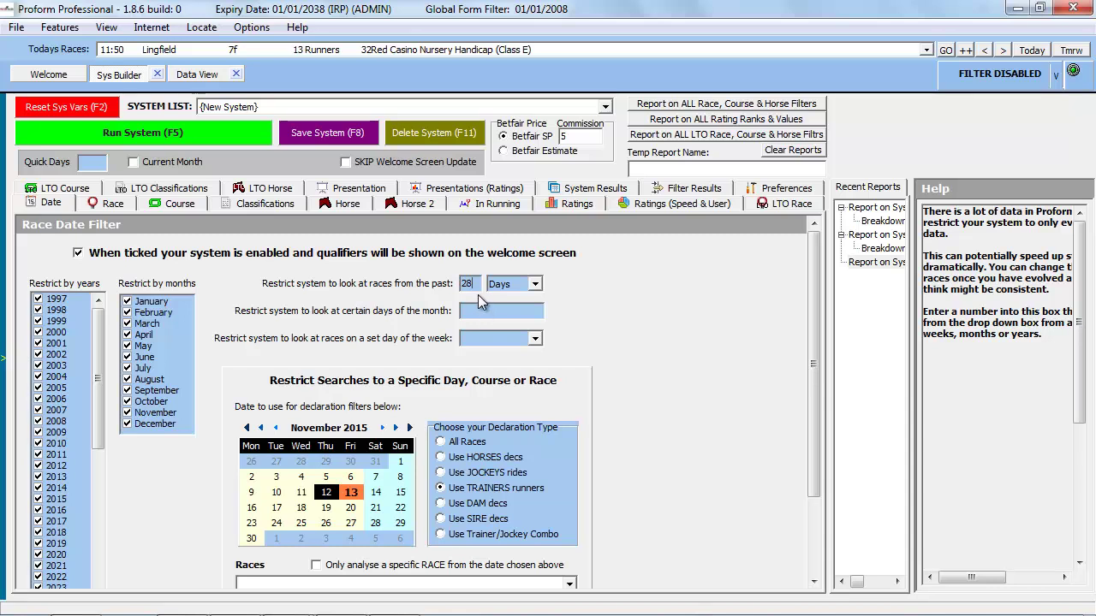
{"action": "left_click", "coordinate": [205, 130]}
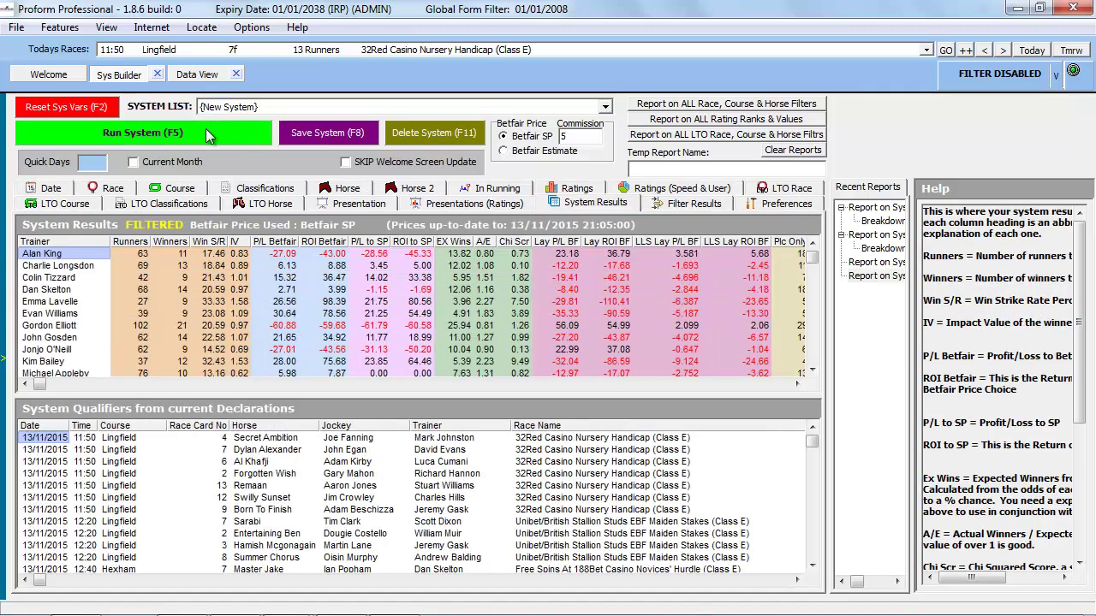
{"action": "left_click", "coordinate": [174, 241]}
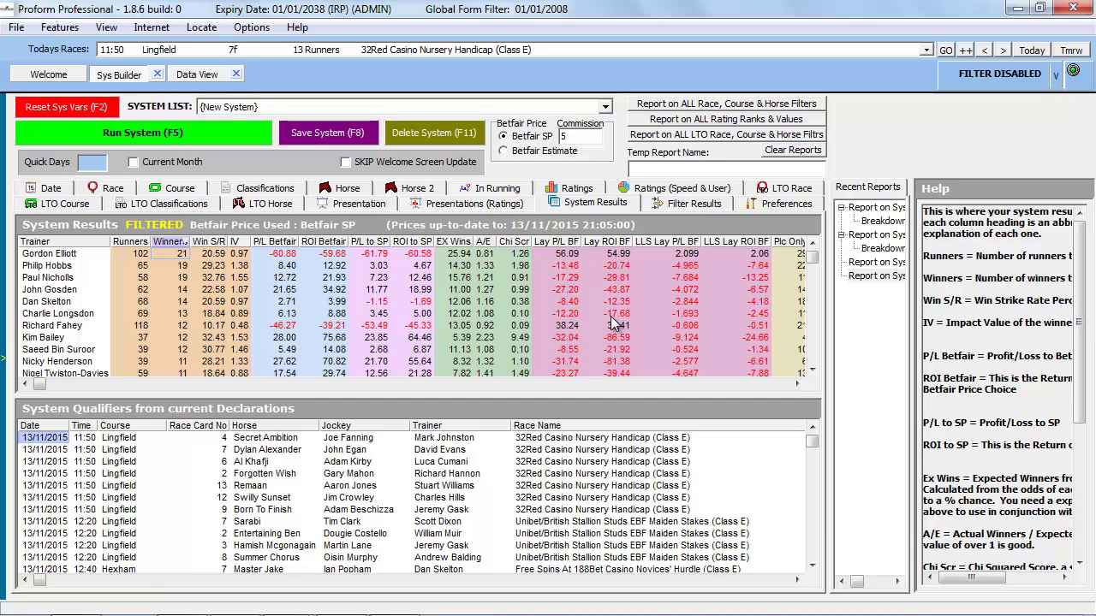
Change the declaration type to Use JOCKEYS rides and rerun the system.
{"action": "left_click", "coordinate": [60, 190]}
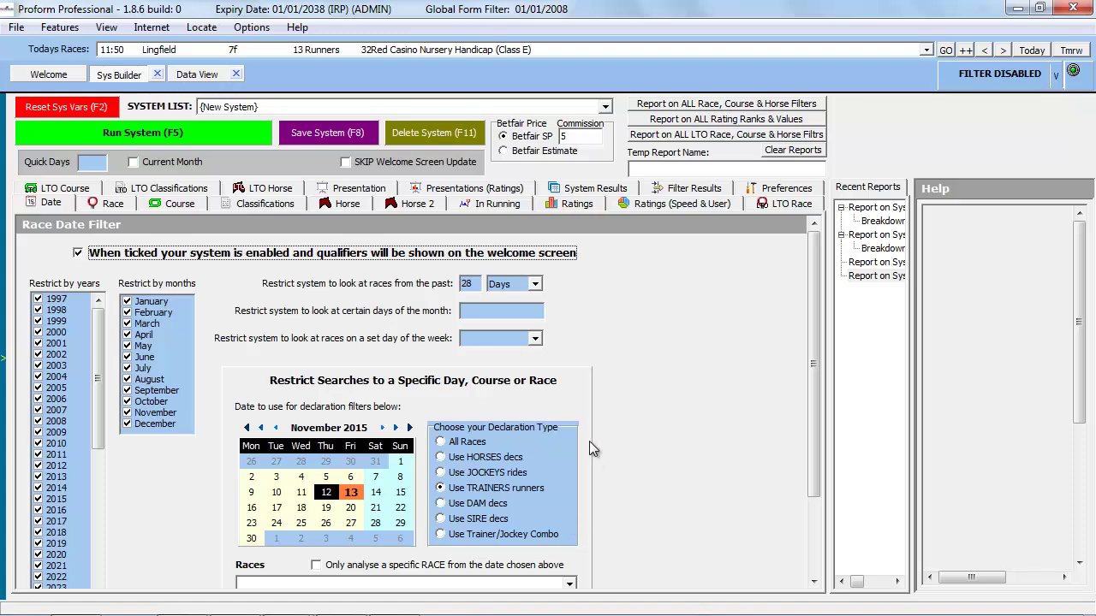
{"action": "left_click", "coordinate": [477, 476]}
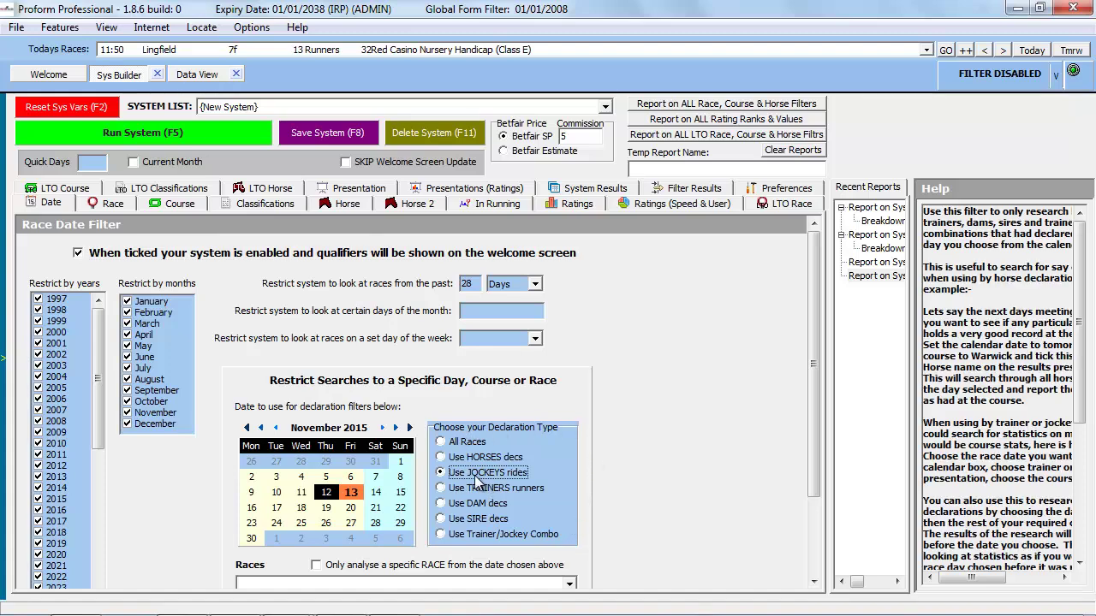
{"action": "left_click", "coordinate": [138, 133]}
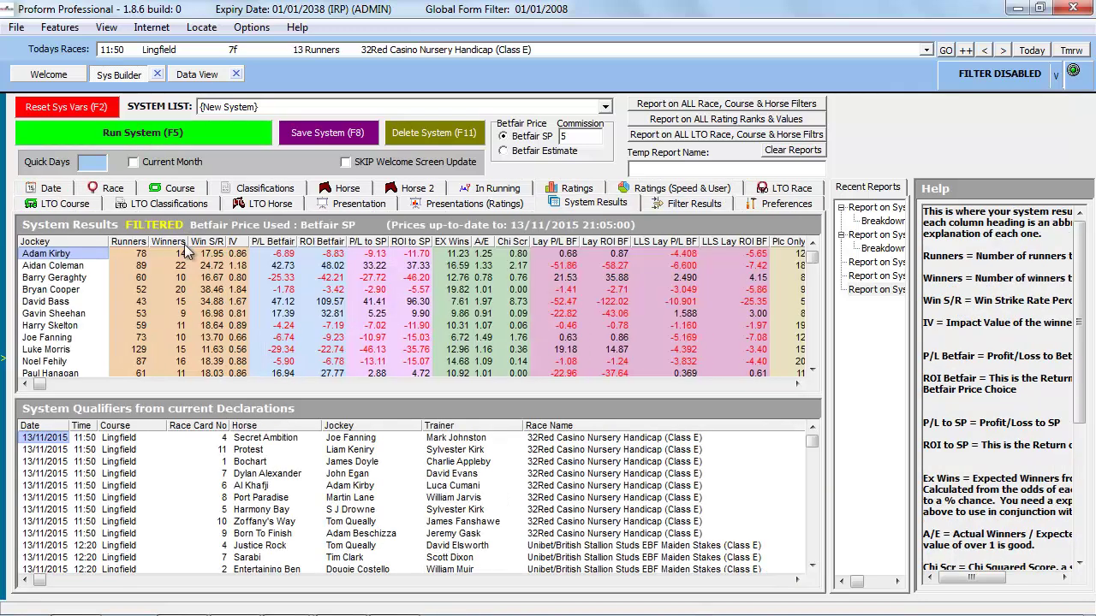
Sort the filtered jockey results by winners, highest first, and enlarge the results area to show every row.
{"action": "left_click", "coordinate": [170, 241]}
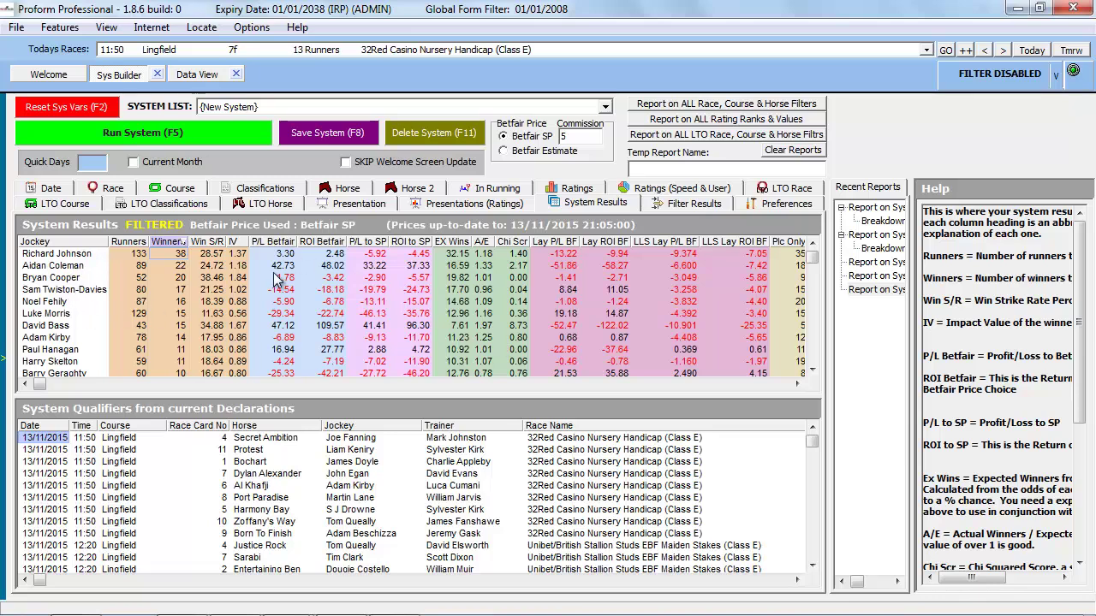
{"action": "left_click_drag", "start_coordinate": [310, 397], "coordinate": [299, 449]}
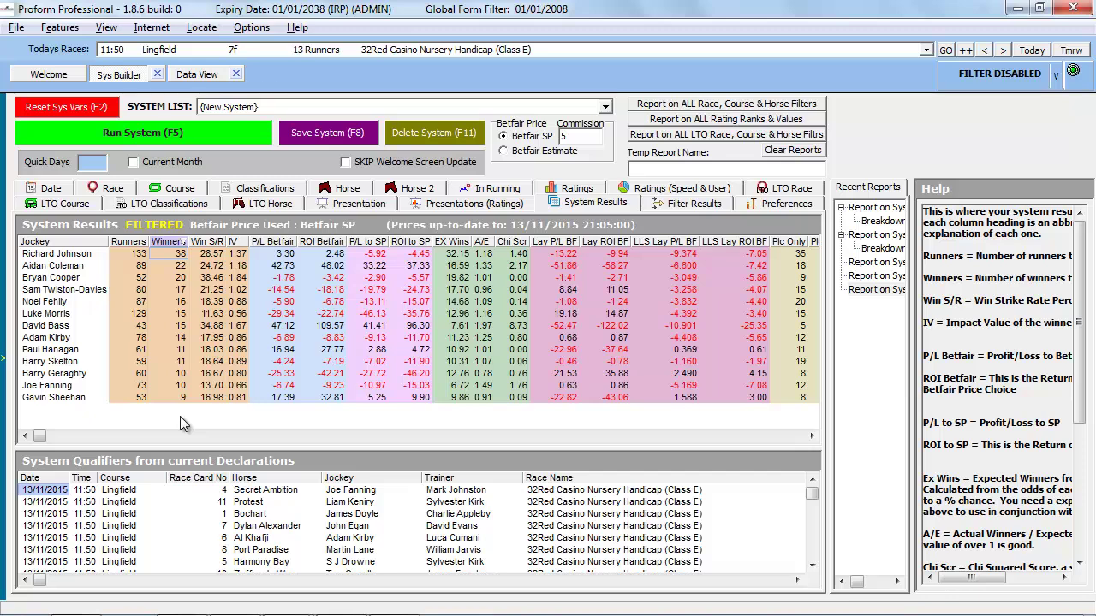
Switch to the Proform Racing website in Chrome and open the Last 28 Days trainers report in Daily Stats for 12-11-2015.
{"action": "key", "text": "alt+Tab"}
{"action": "key", "text": "alt+Tab"}
{"action": "key", "text": "alt+Tab"}
{"action": "key", "text": "alt+Tab"}
{"action": "key", "text": "alt+Tab"}
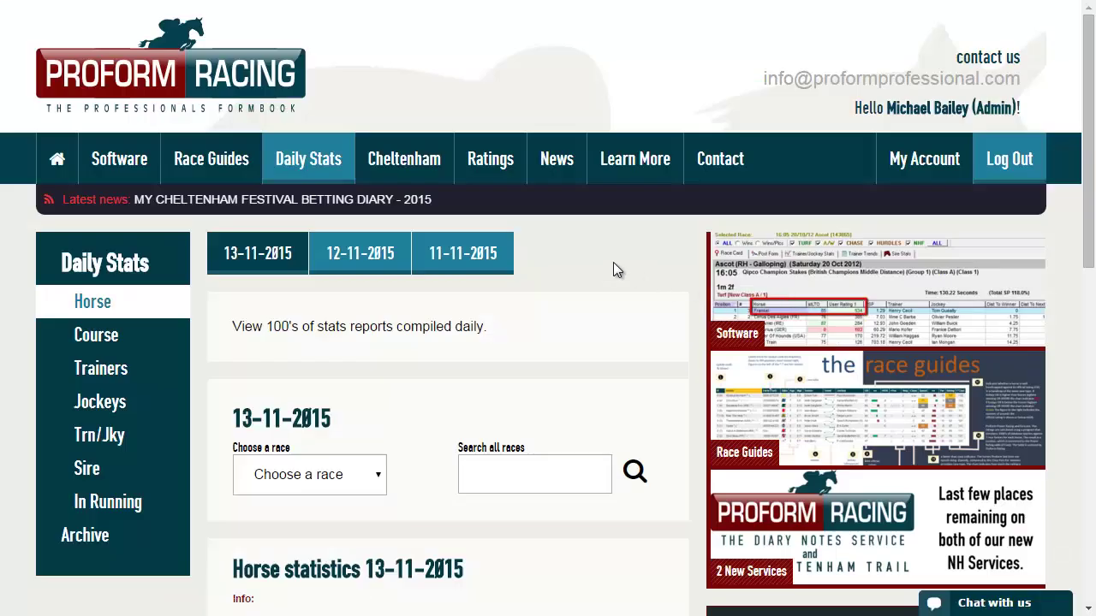
{"action": "left_click", "coordinate": [351, 261]}
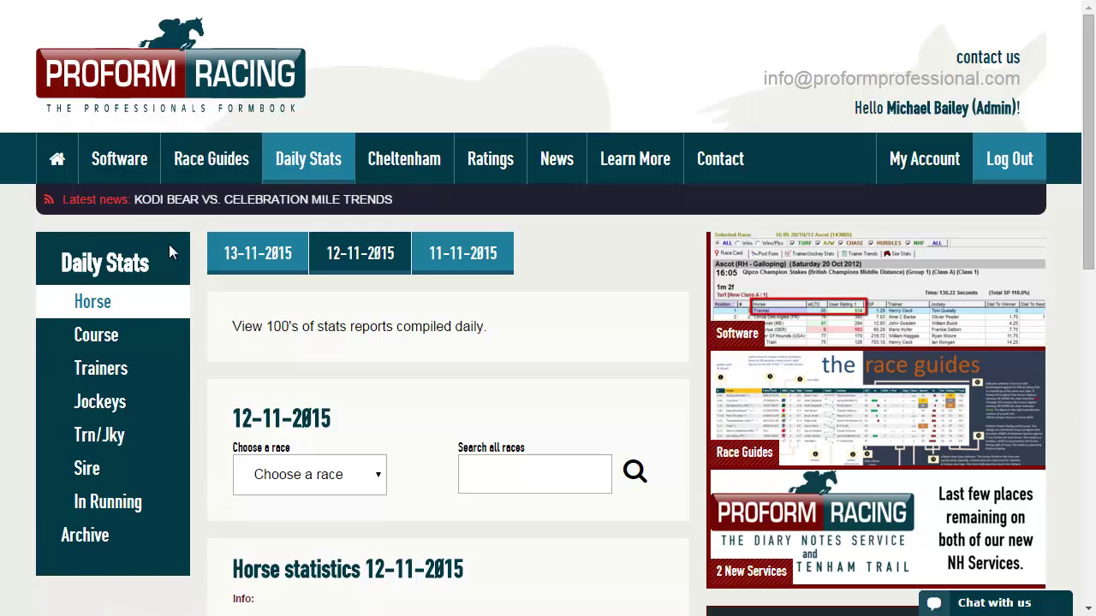
{"action": "left_click", "coordinate": [141, 372]}
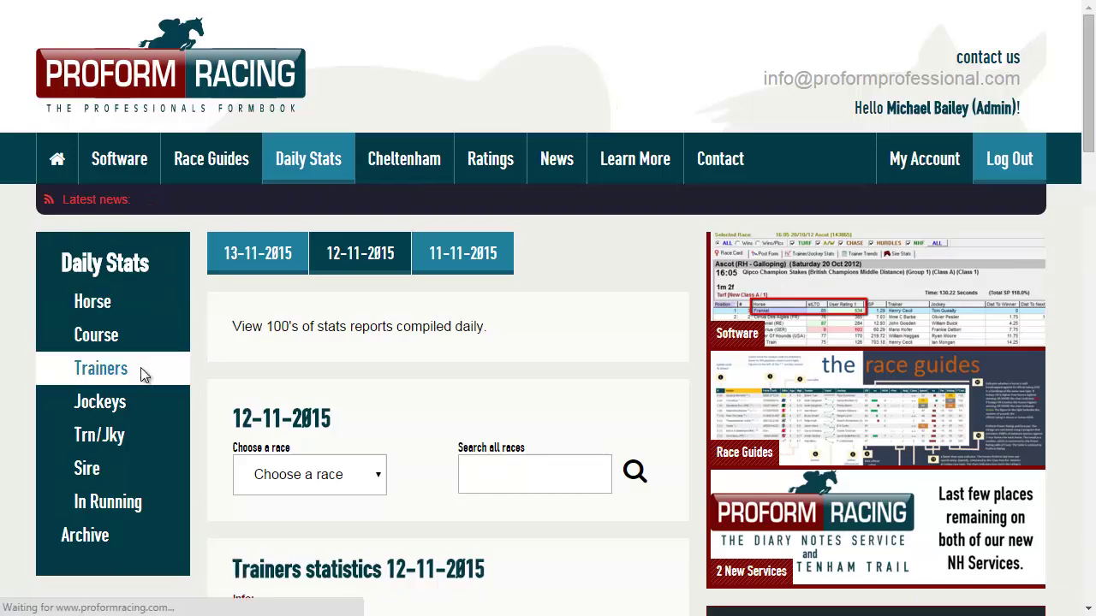
{"action": "scroll", "coordinate": [465, 394], "scroll_direction": "down", "scroll_amount": 3}
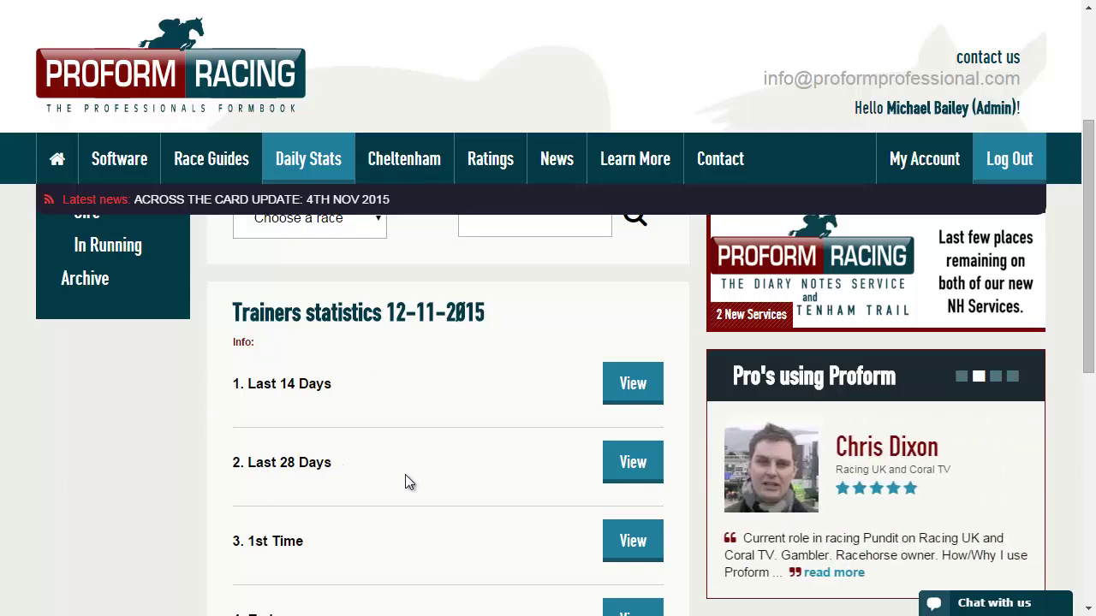
{"action": "left_click", "coordinate": [648, 462]}
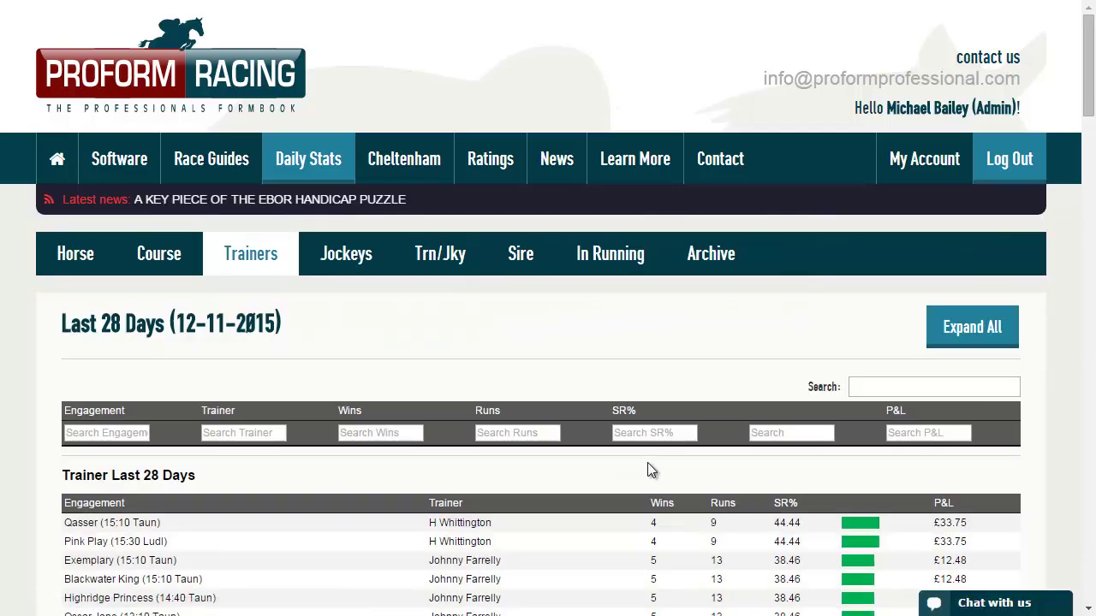
Examine the wins, runs, strike rates and P&L of the trainers listed in the Last 28 Days report.
{"action": "scroll", "coordinate": [647, 462], "scroll_direction": "down", "scroll_amount": 6}
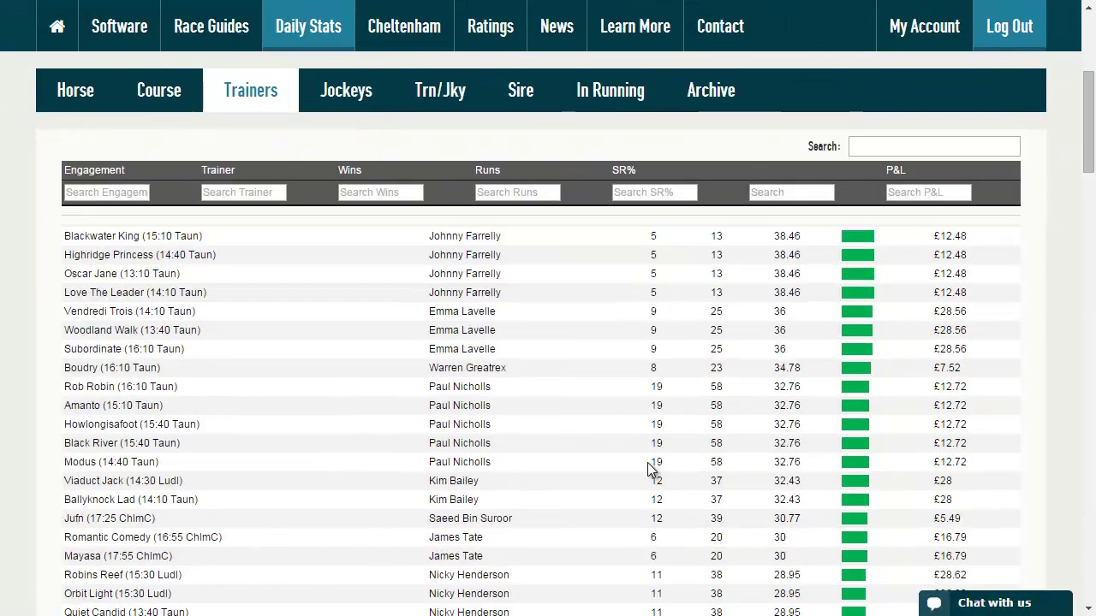
{"action": "scroll", "coordinate": [647, 462], "scroll_direction": "down", "scroll_amount": 3}
{"action": "scroll", "coordinate": [647, 462], "scroll_direction": "up", "scroll_amount": 9}
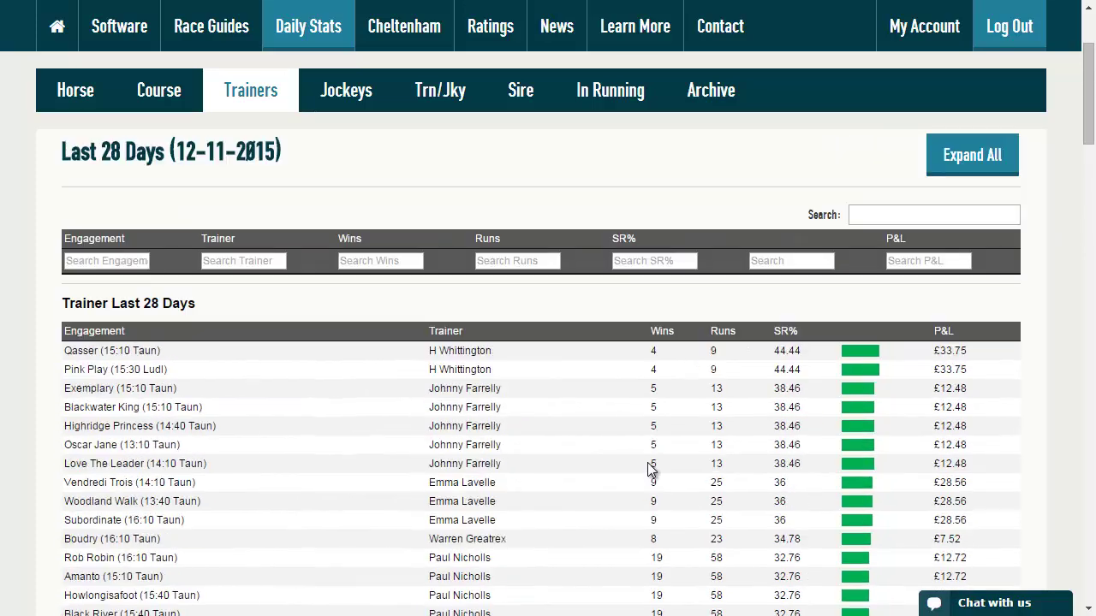
{"action": "scroll", "coordinate": [649, 469], "scroll_direction": "up", "scroll_amount": 1}
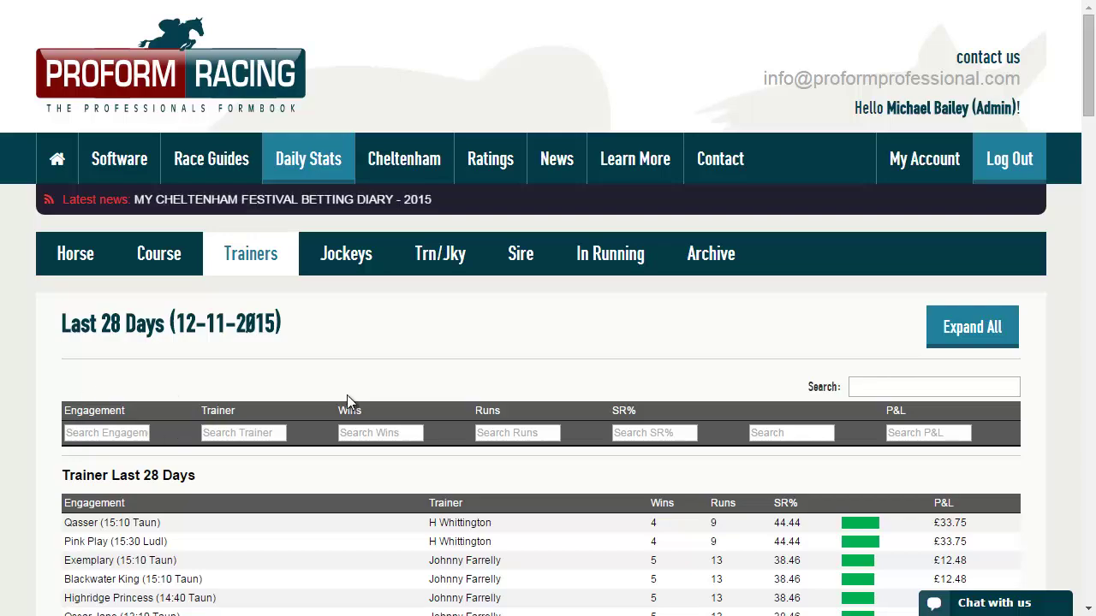
{"action": "scroll", "coordinate": [347, 395], "scroll_direction": "down", "scroll_amount": 10}
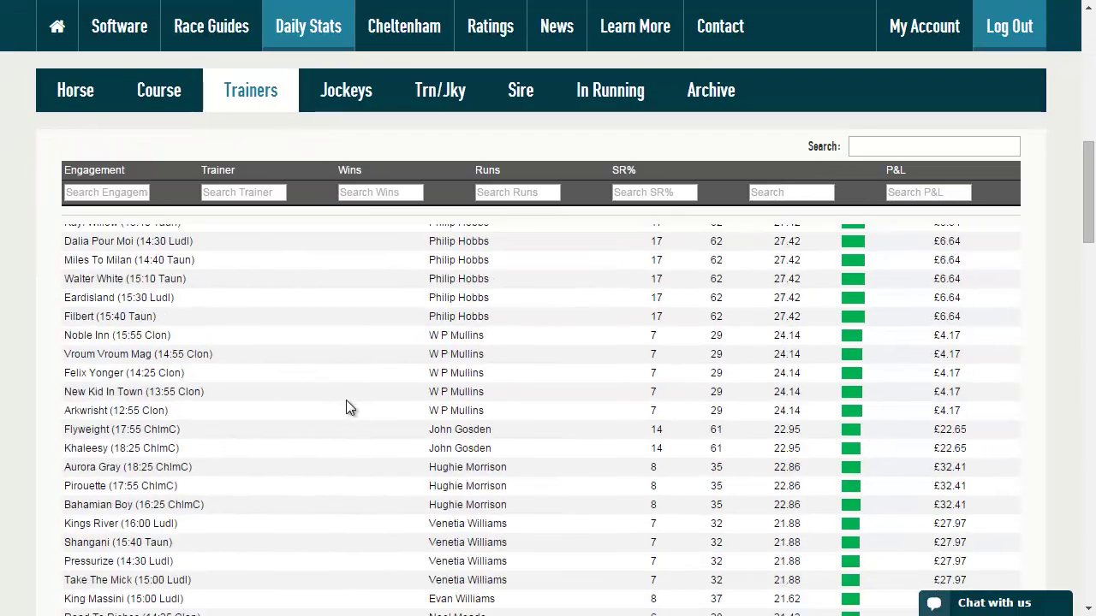
{"action": "scroll", "coordinate": [346, 399], "scroll_direction": "up", "scroll_amount": 10}
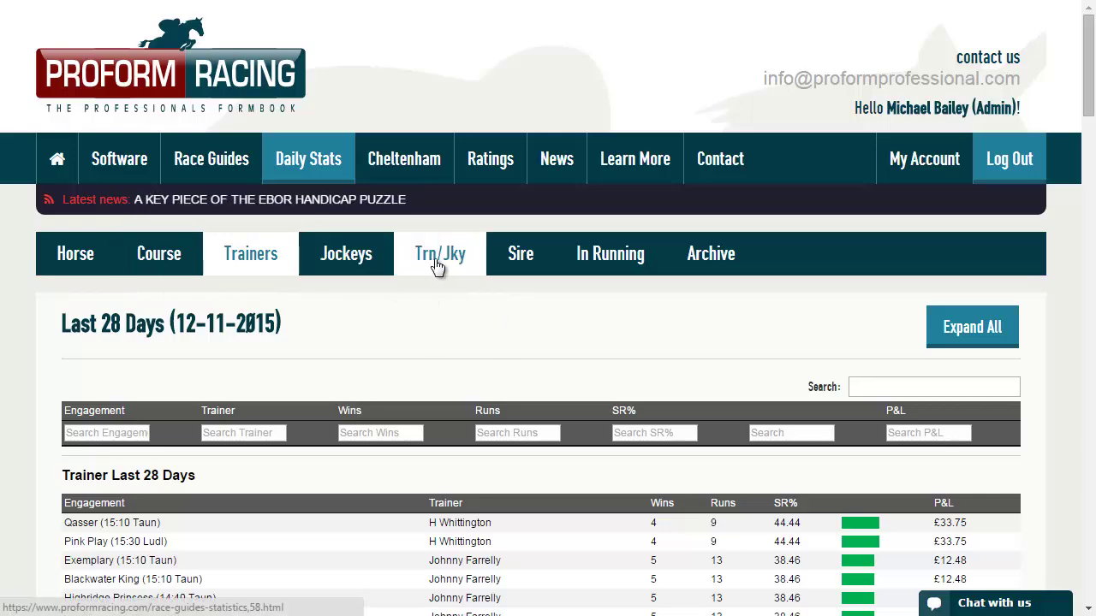
{"action": "scroll", "coordinate": [487, 380], "scroll_direction": "down", "scroll_amount": 2}
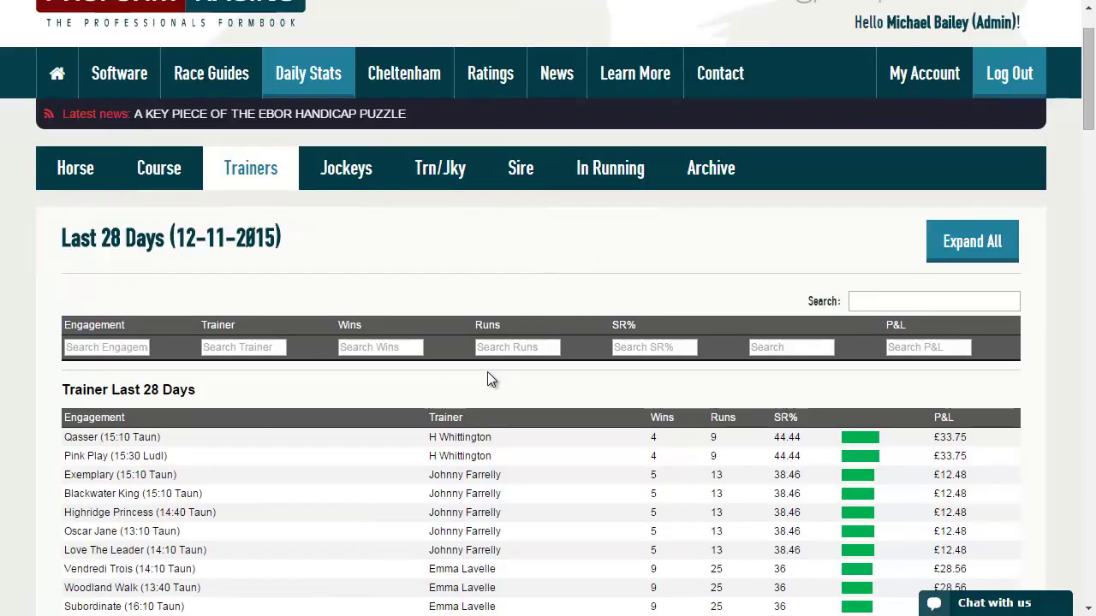
{"action": "scroll", "coordinate": [487, 371], "scroll_direction": "up", "scroll_amount": 1}
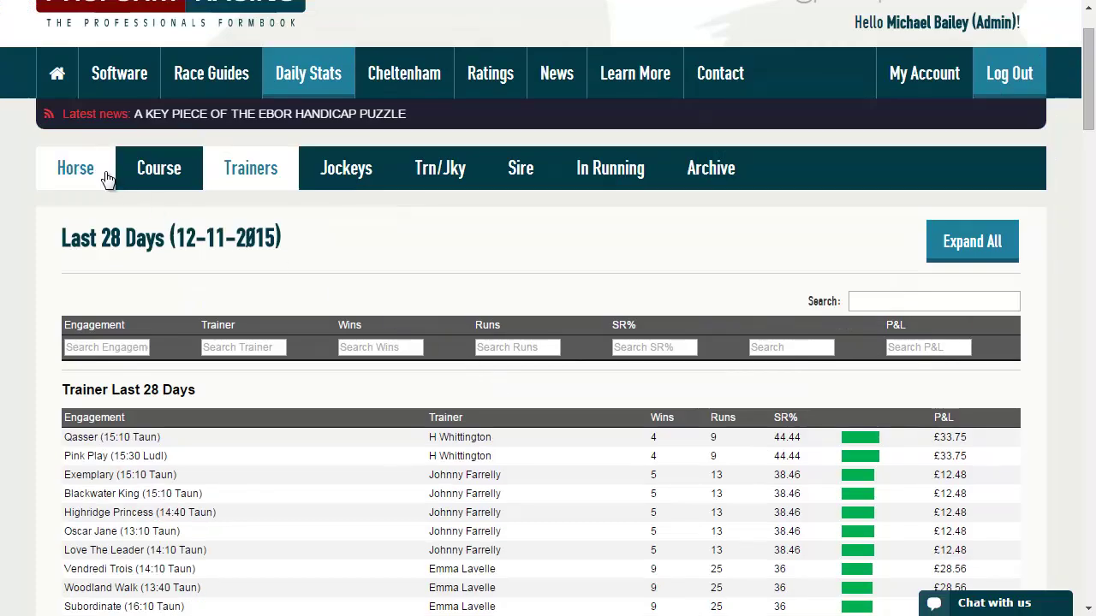
Return to the trainers statistics list for 12-11-2015 and open the fourth report, Trainer.
{"action": "right_click", "coordinate": [18, 262]}
{"action": "left_click", "coordinate": [50, 274]}
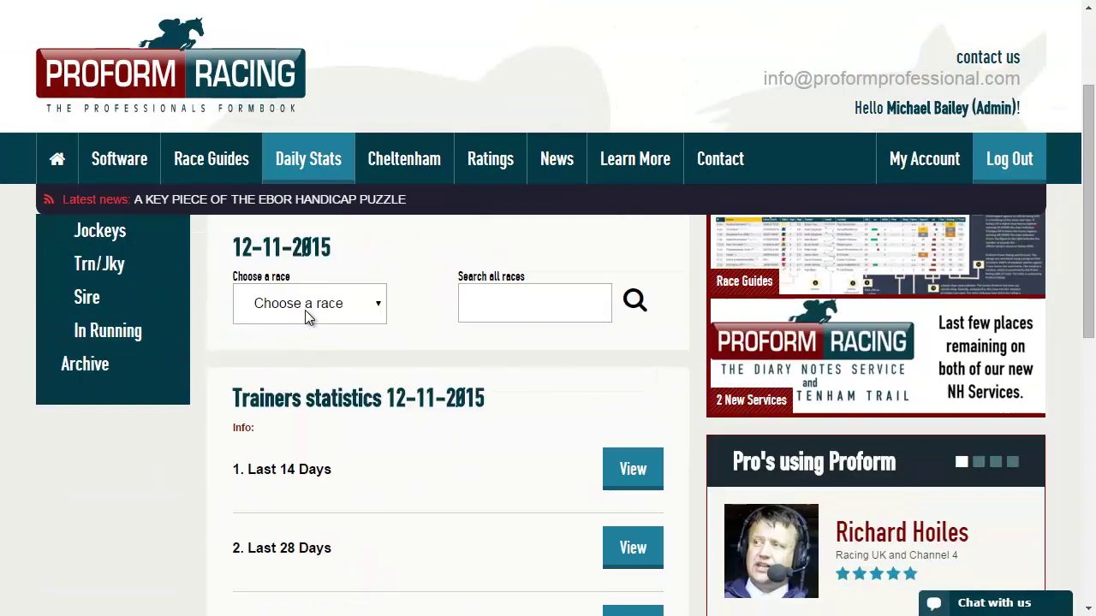
{"action": "scroll", "coordinate": [305, 319], "scroll_direction": "down", "scroll_amount": 1}
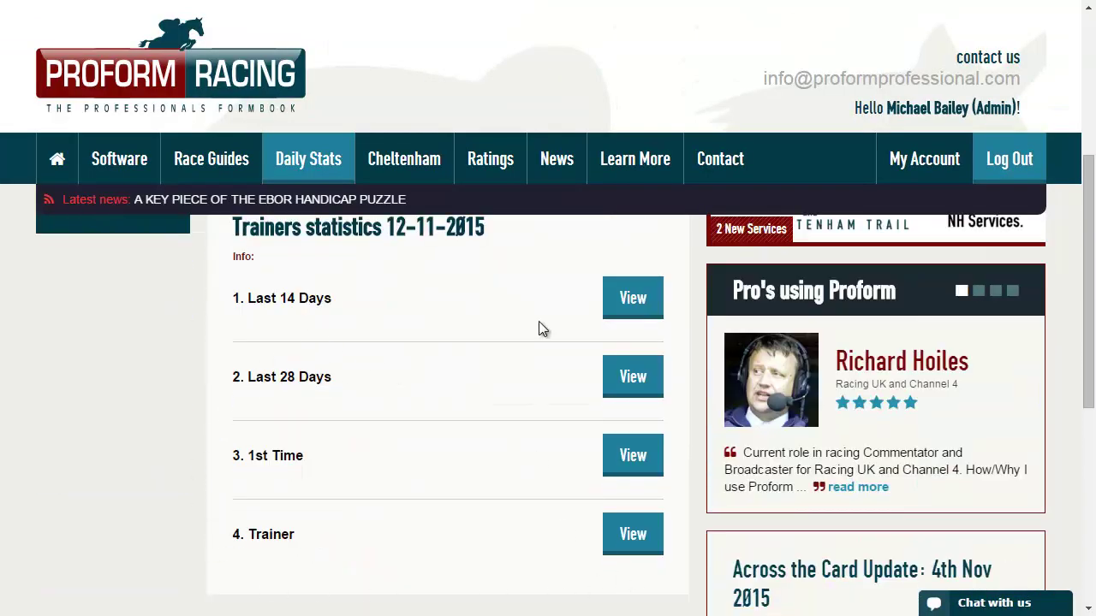
{"action": "left_click", "coordinate": [634, 536]}
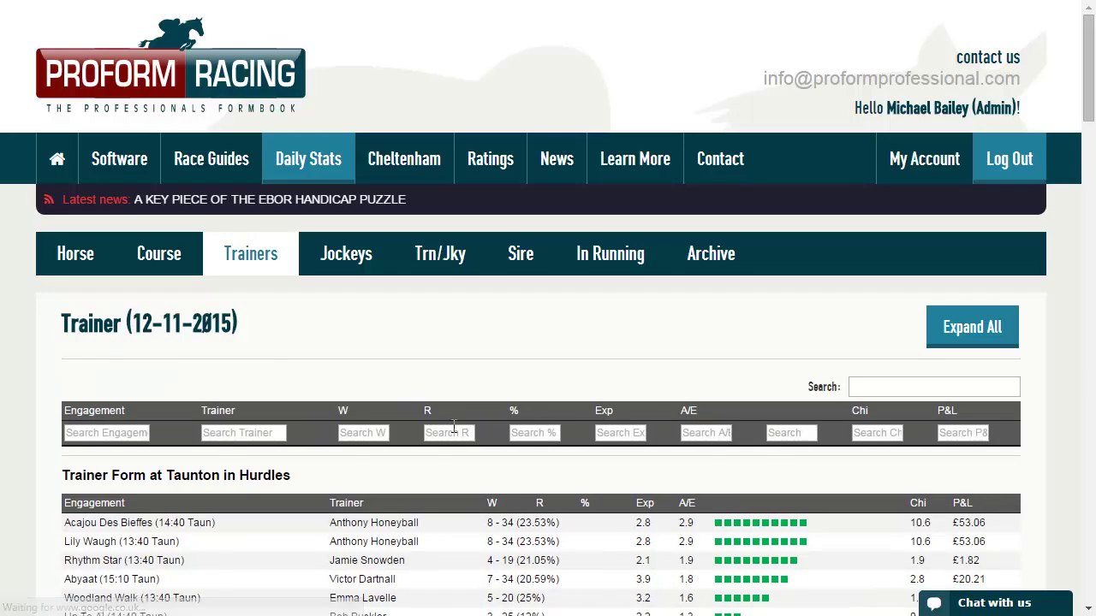
Look through the full list of Trainer Form categories in the Trainer report, covering courses, race types and breaks.
{"action": "scroll", "coordinate": [452, 425], "scroll_direction": "down", "scroll_amount": 10}
{"action": "scroll", "coordinate": [455, 435], "scroll_direction": "down", "scroll_amount": 5}
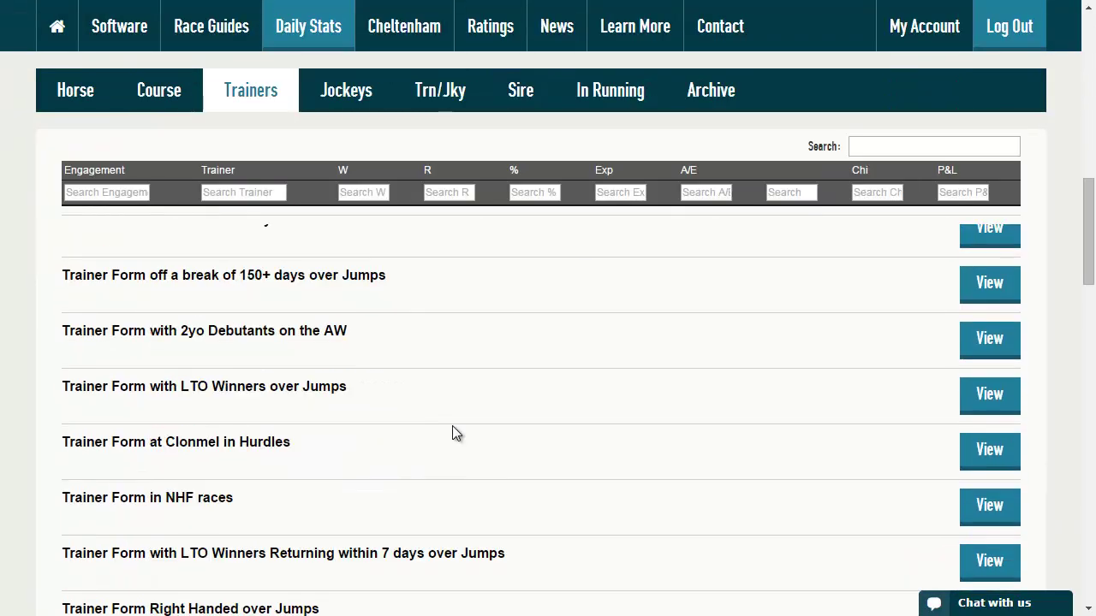
{"action": "scroll", "coordinate": [456, 434], "scroll_direction": "down", "scroll_amount": 5}
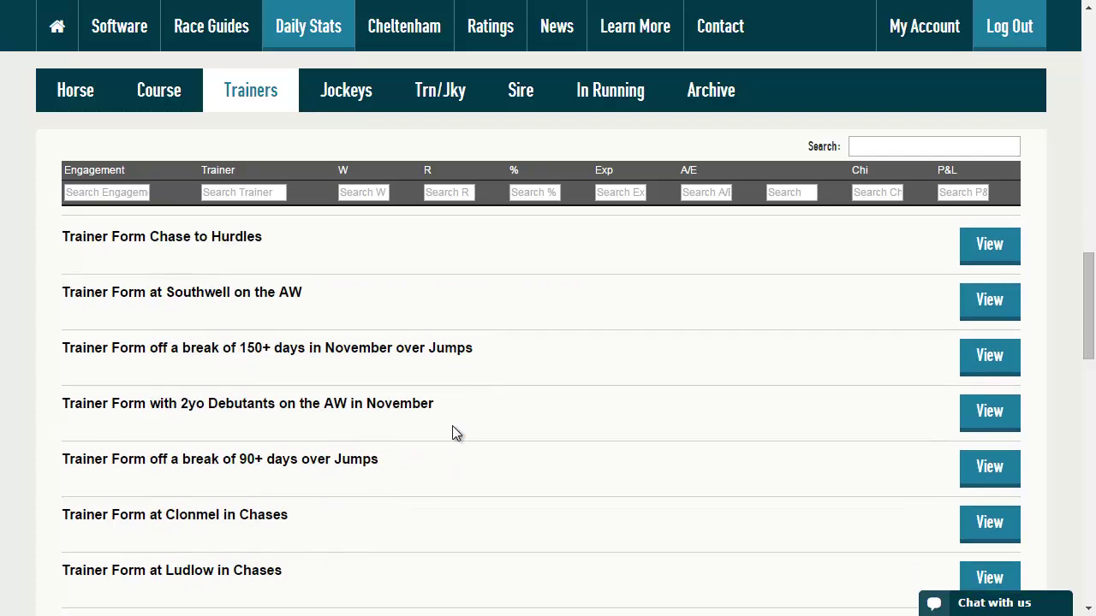
{"action": "scroll", "coordinate": [456, 436], "scroll_direction": "down", "scroll_amount": 1}
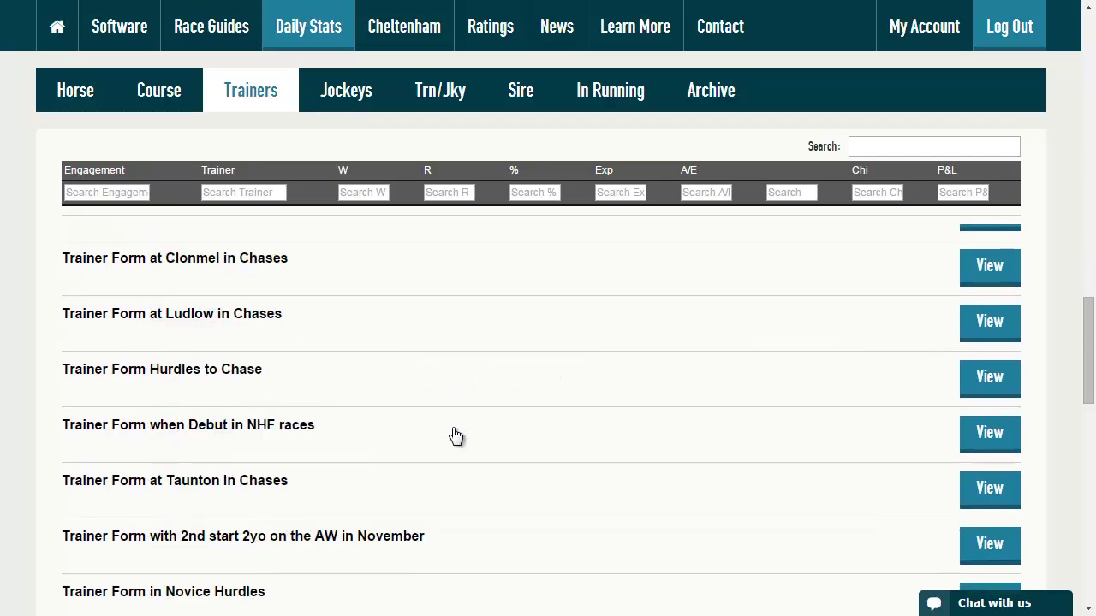
{"action": "scroll", "coordinate": [455, 436], "scroll_direction": "down", "scroll_amount": 1}
{"action": "scroll", "coordinate": [456, 436], "scroll_direction": "down", "scroll_amount": 1}
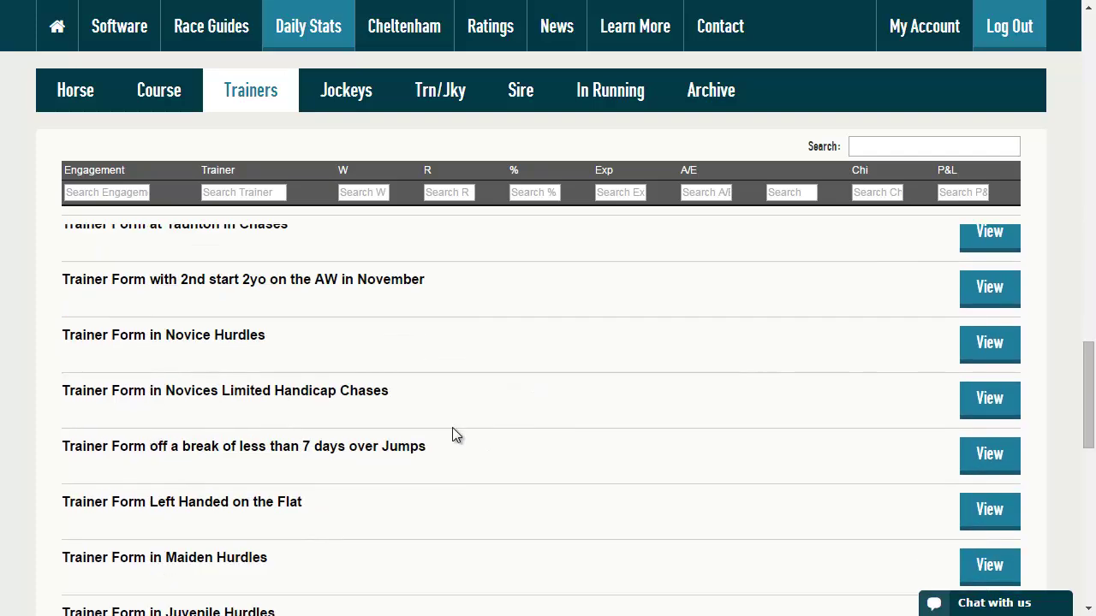
{"action": "scroll", "coordinate": [454, 435], "scroll_direction": "down", "scroll_amount": 3}
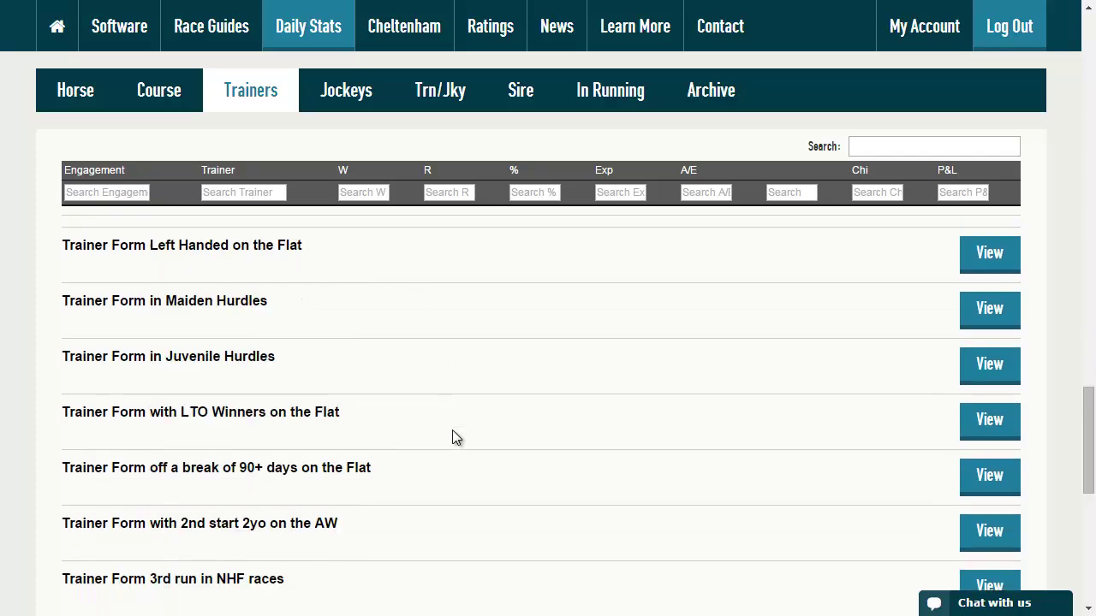
{"action": "scroll", "coordinate": [453, 435], "scroll_direction": "down", "scroll_amount": 4}
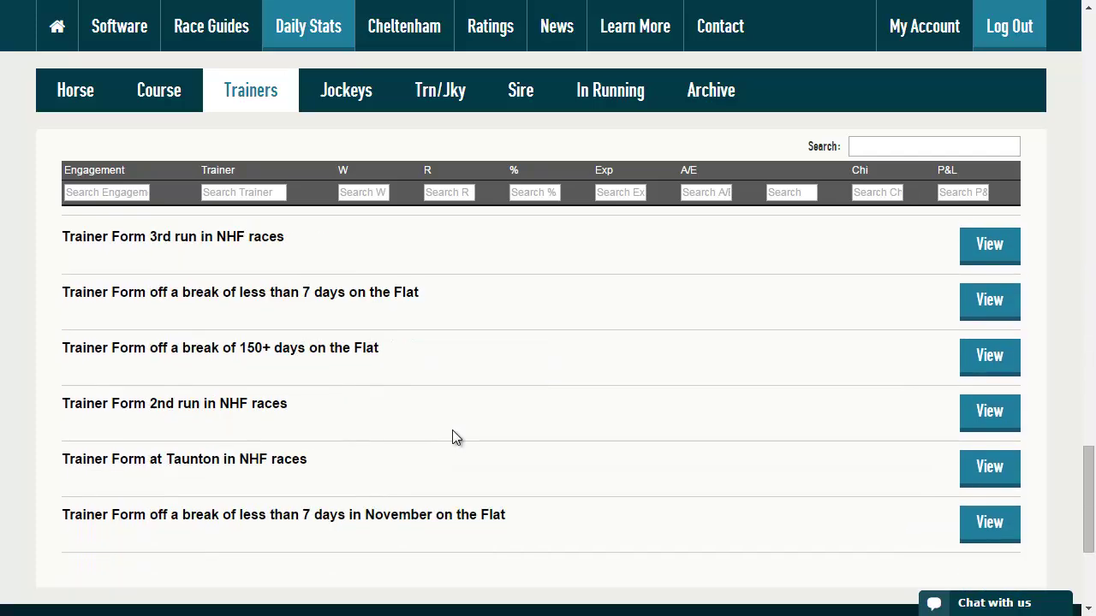
{"action": "scroll", "coordinate": [452, 436], "scroll_direction": "up", "scroll_amount": 4}
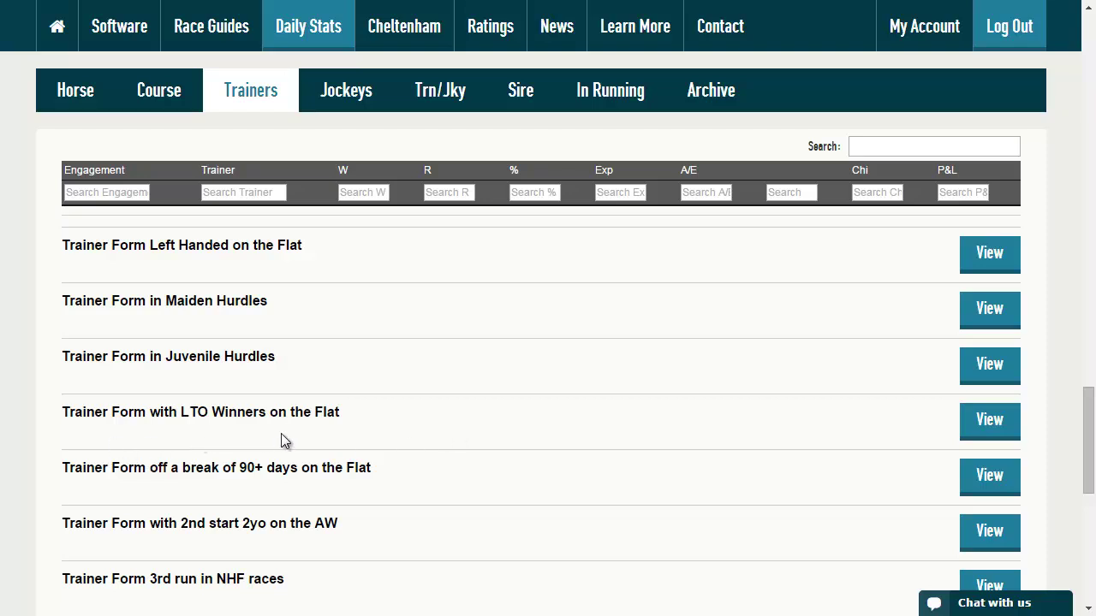
{"action": "scroll", "coordinate": [282, 441], "scroll_direction": "up", "scroll_amount": 1}
{"action": "scroll", "coordinate": [285, 442], "scroll_direction": "down", "scroll_amount": 2}
{"action": "scroll", "coordinate": [285, 443], "scroll_direction": "down", "scroll_amount": 3}
{"action": "scroll", "coordinate": [284, 440], "scroll_direction": "up", "scroll_amount": 3}
{"action": "scroll", "coordinate": [285, 443], "scroll_direction": "up", "scroll_amount": 6}
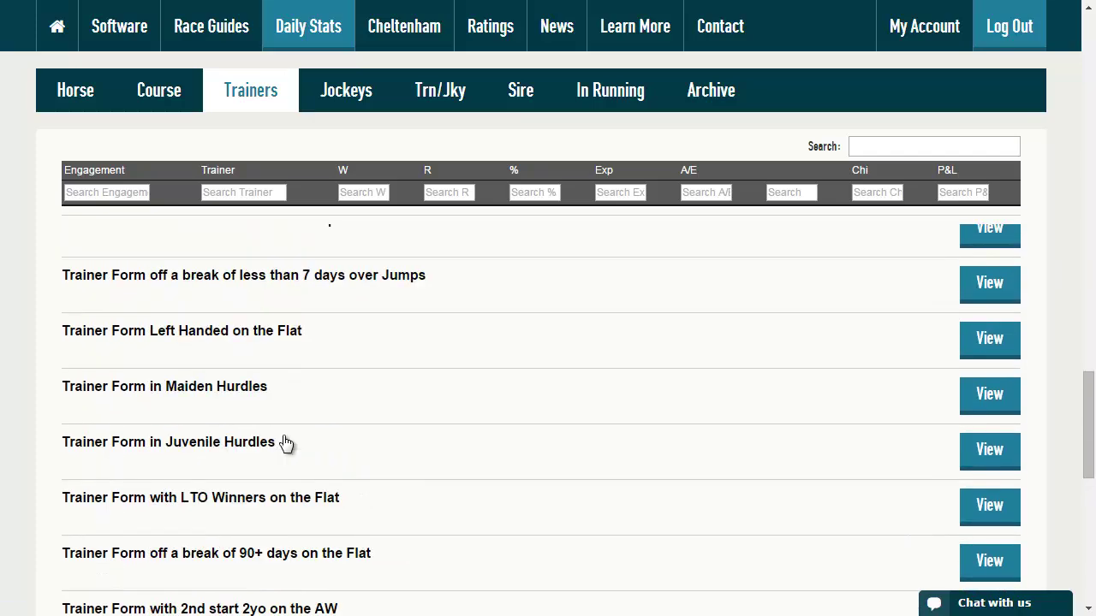
{"action": "scroll", "coordinate": [285, 443], "scroll_direction": "up", "scroll_amount": 7}
{"action": "scroll", "coordinate": [291, 447], "scroll_direction": "down", "scroll_amount": 1}
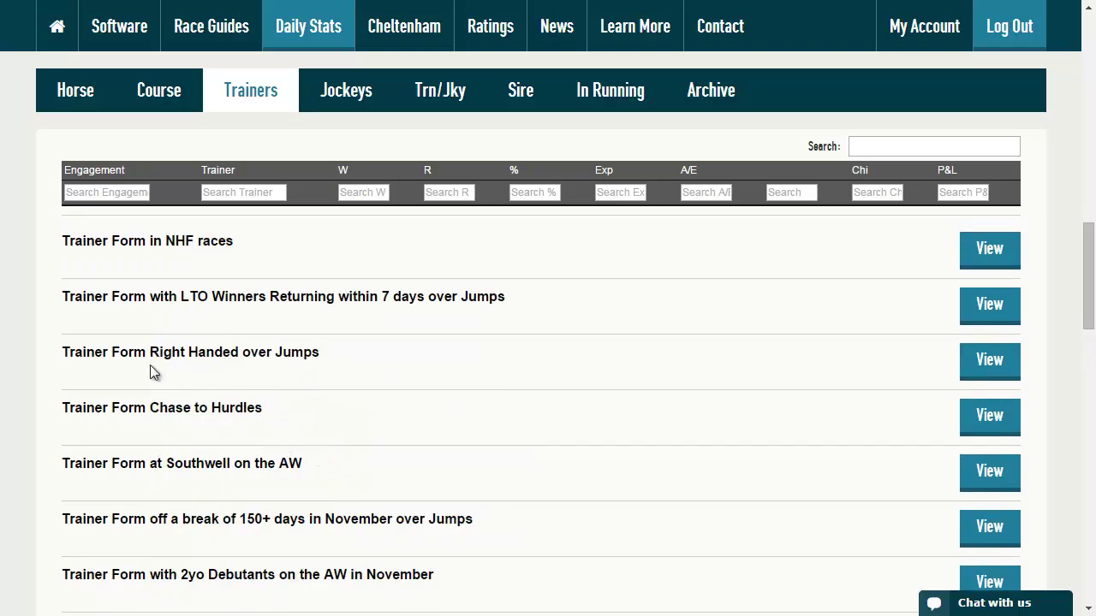
Expand Trainer Form with LTO Winners Returning within 7 days over Jumps and review it along with the categories below.
{"action": "scroll", "coordinate": [150, 364], "scroll_direction": "up", "scroll_amount": 1}
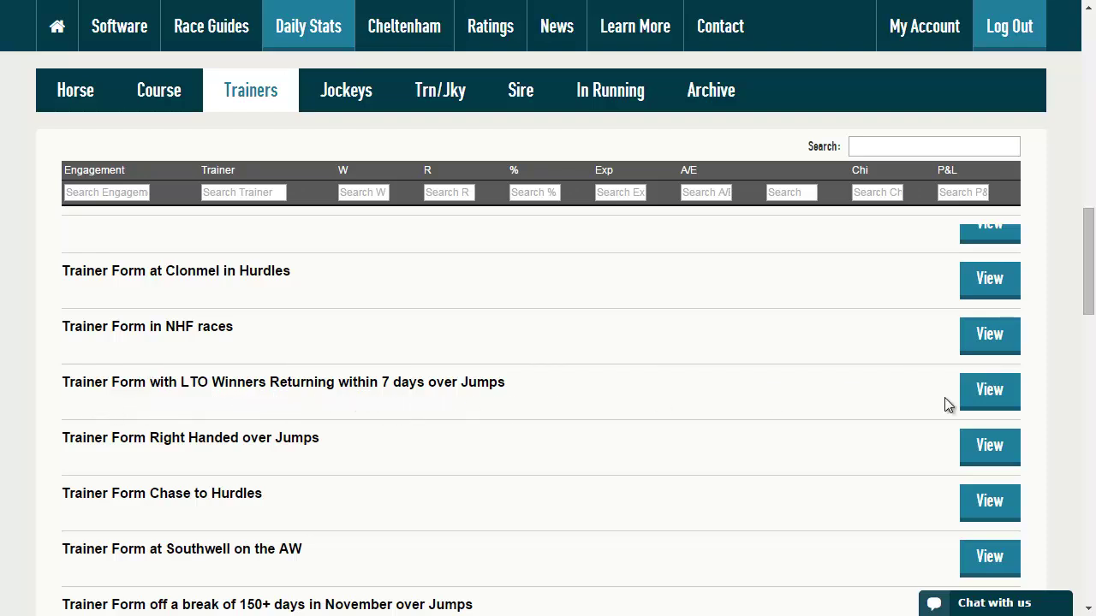
{"action": "left_click", "coordinate": [984, 392]}
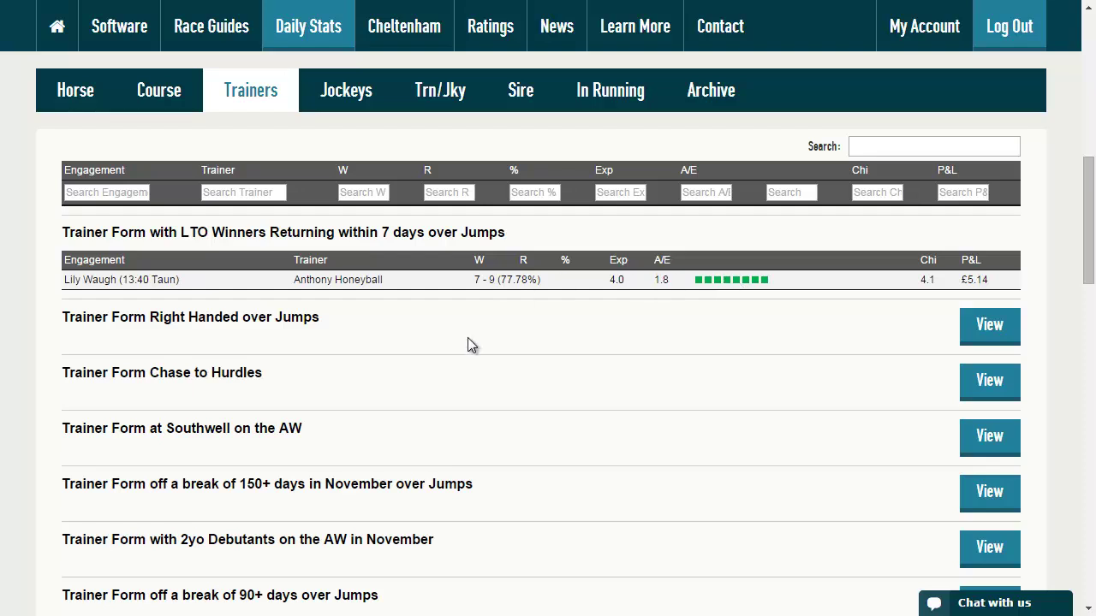
{"action": "scroll", "coordinate": [470, 345], "scroll_direction": "down", "scroll_amount": 1}
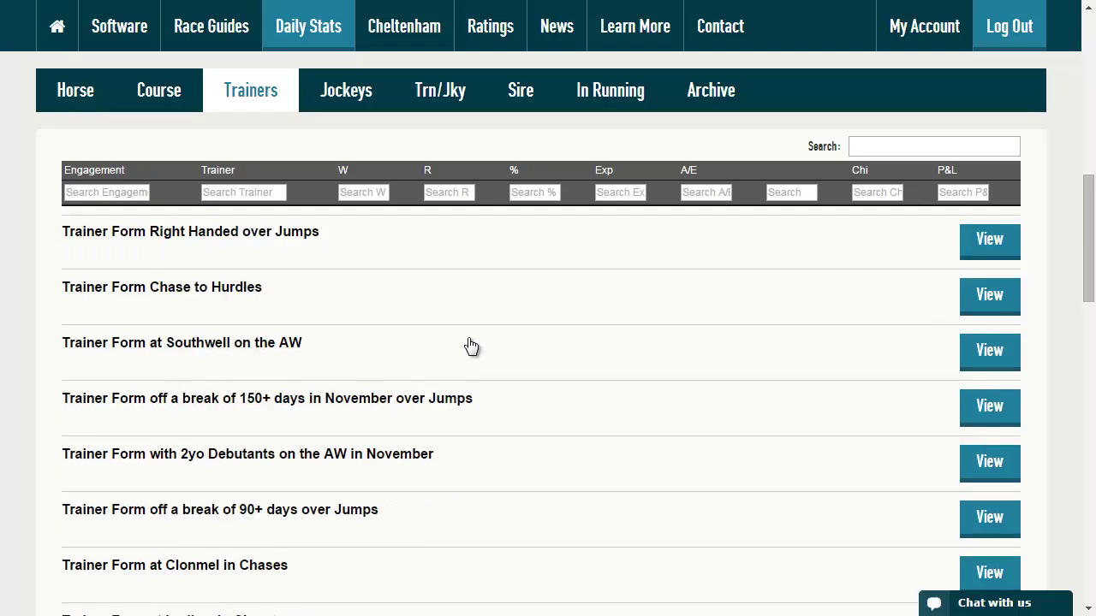
{"action": "scroll", "coordinate": [470, 345], "scroll_direction": "down", "scroll_amount": 1}
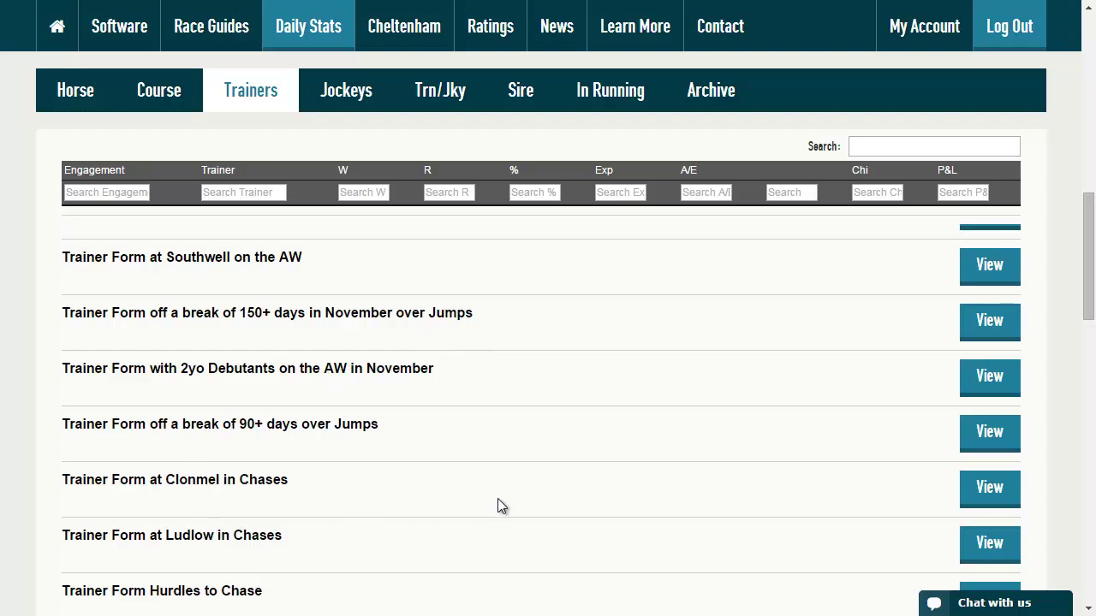
{"action": "scroll", "coordinate": [516, 496], "scroll_direction": "down", "scroll_amount": 1}
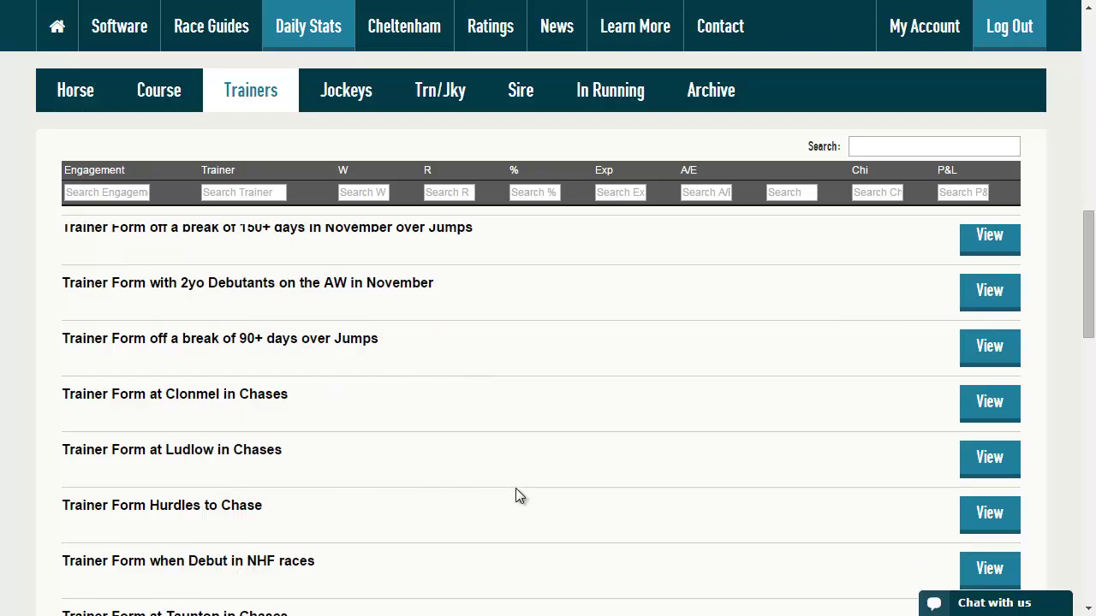
Switch to the PowerPoint slide show and go back from the closing logo slide to the More Info/Contact Proform slide.
{"action": "key", "text": "alt+Tab"}
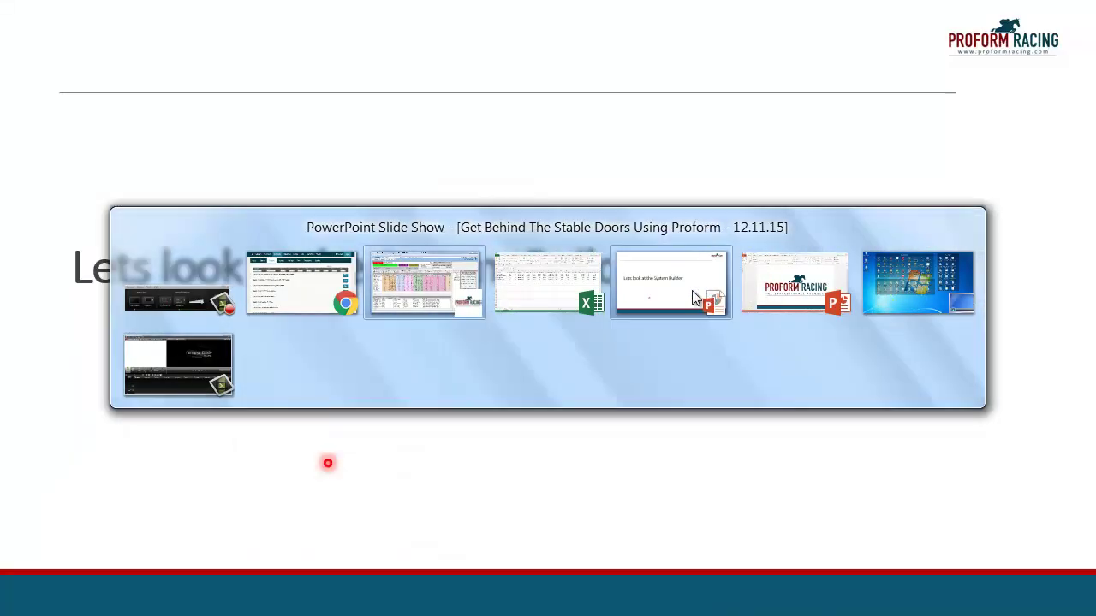
{"action": "left_click", "coordinate": [691, 290]}
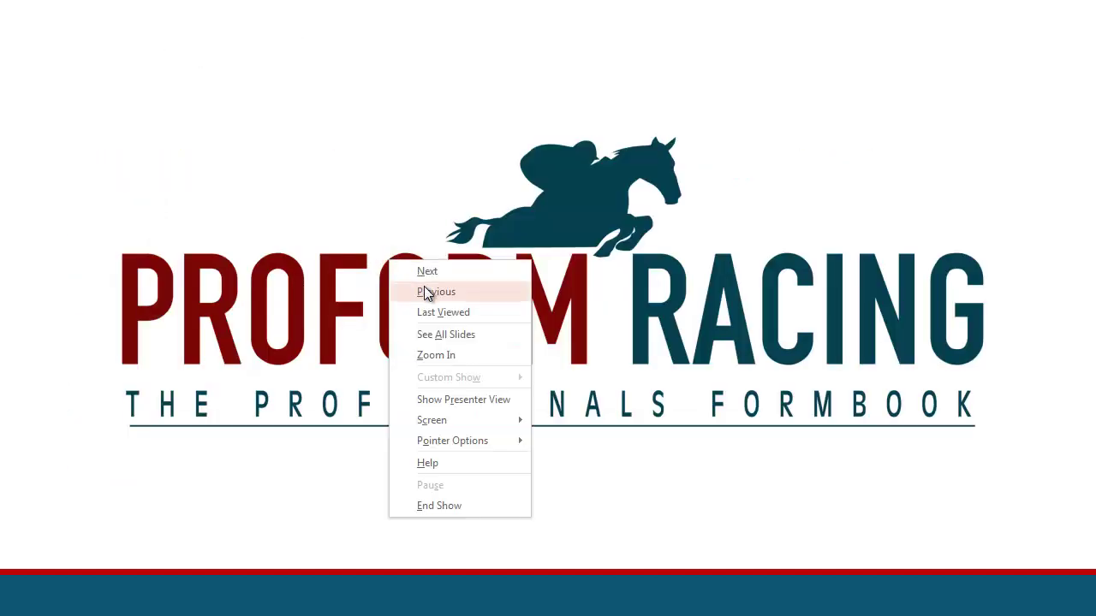
{"action": "left_click", "coordinate": [428, 289]}
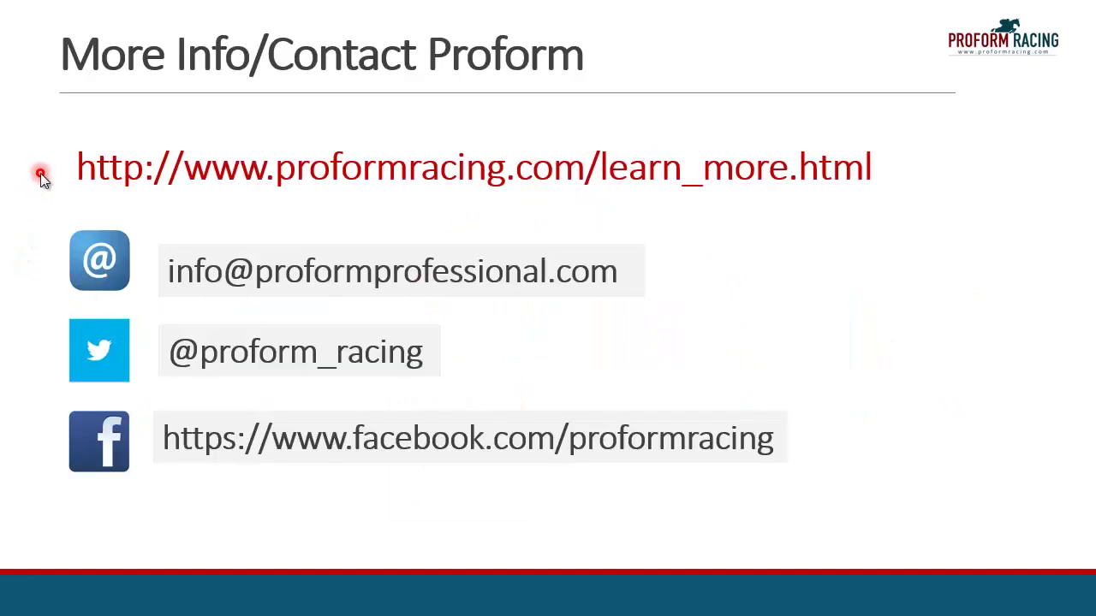